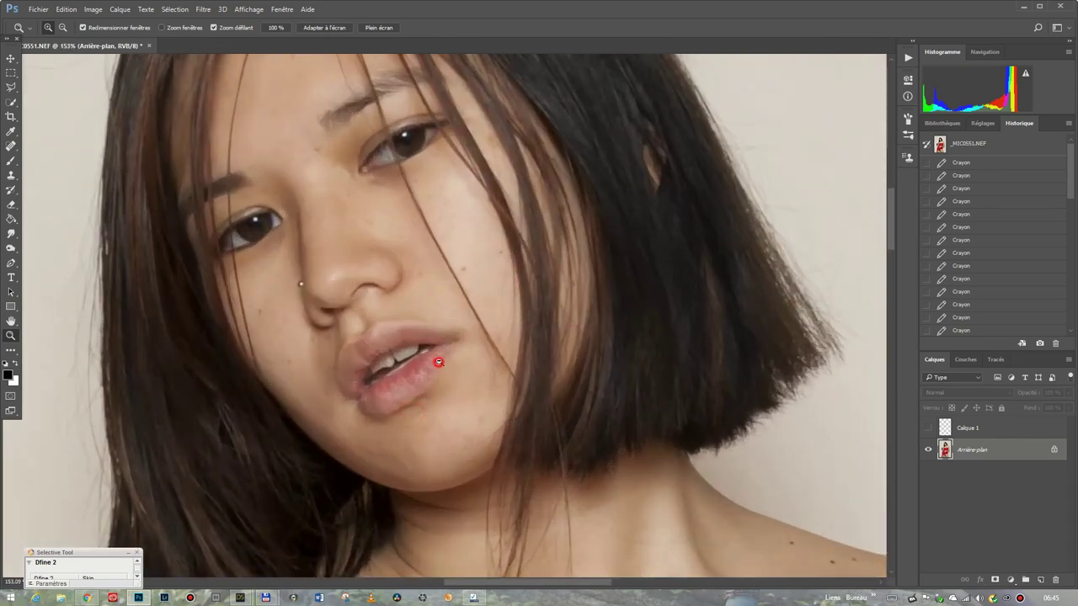
Remove the small moles on the cheek under the upper eye with the Spot Healing Brush
left_click(17, 148)
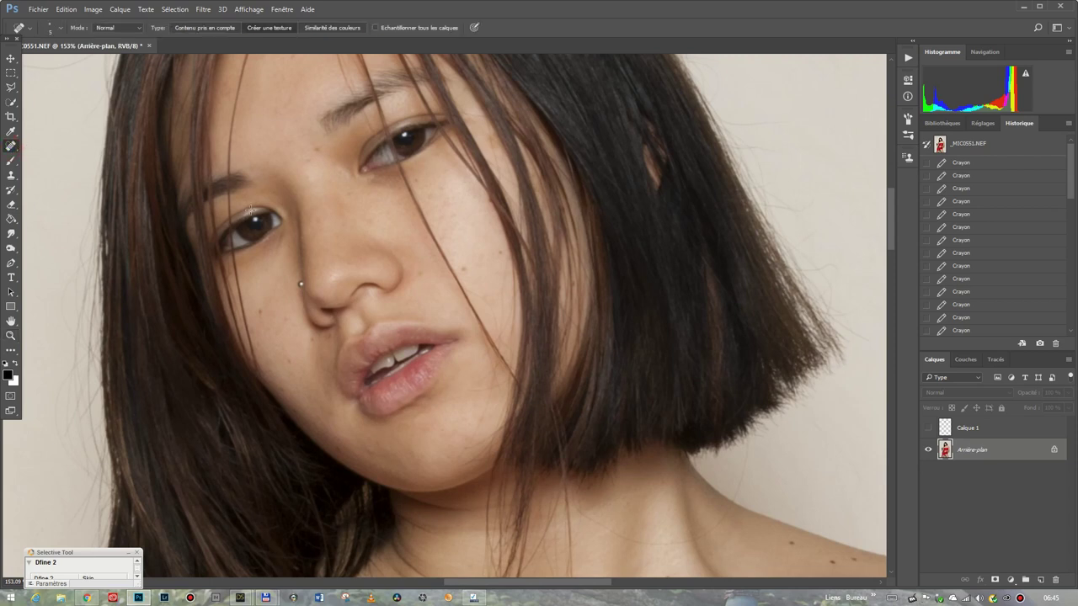
left_click(464, 267)
left_click(462, 267)
left_click(462, 266)
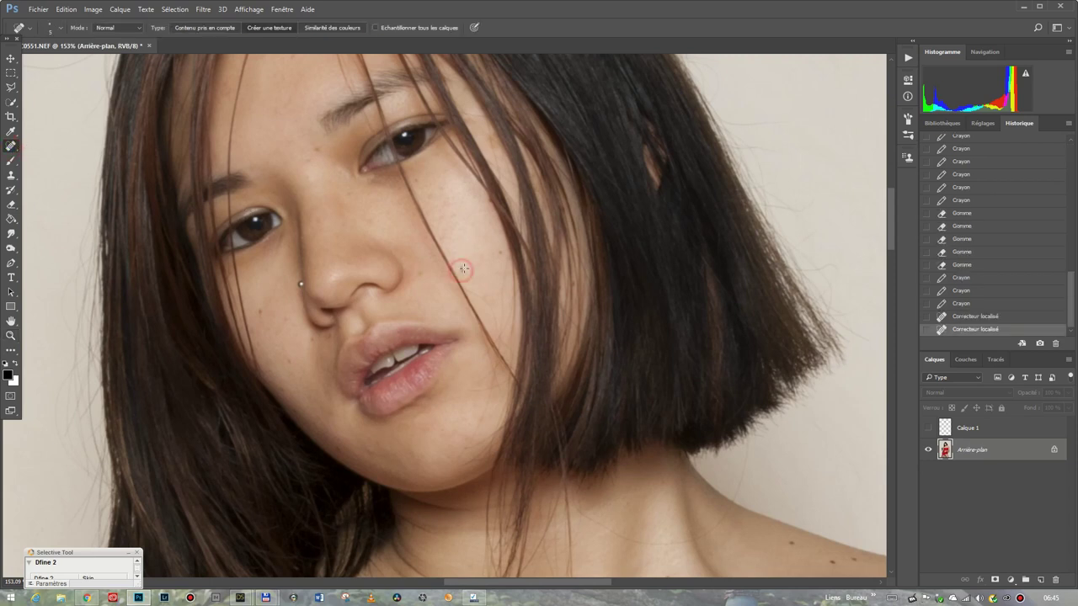
left_click(461, 268)
left_click(462, 268)
left_click(496, 253)
left_click(500, 254)
left_click(496, 251)
left_click(494, 248)
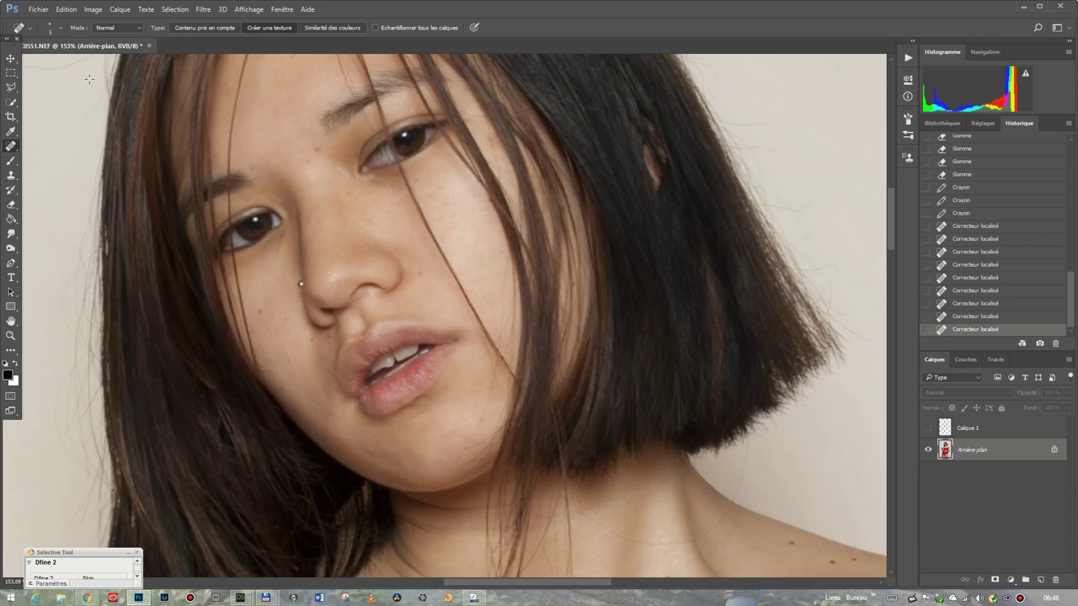
Try to remove the mole on the cheek beside the nose stud with an 89 px healing brush, and undo the correction
left_click(61, 29)
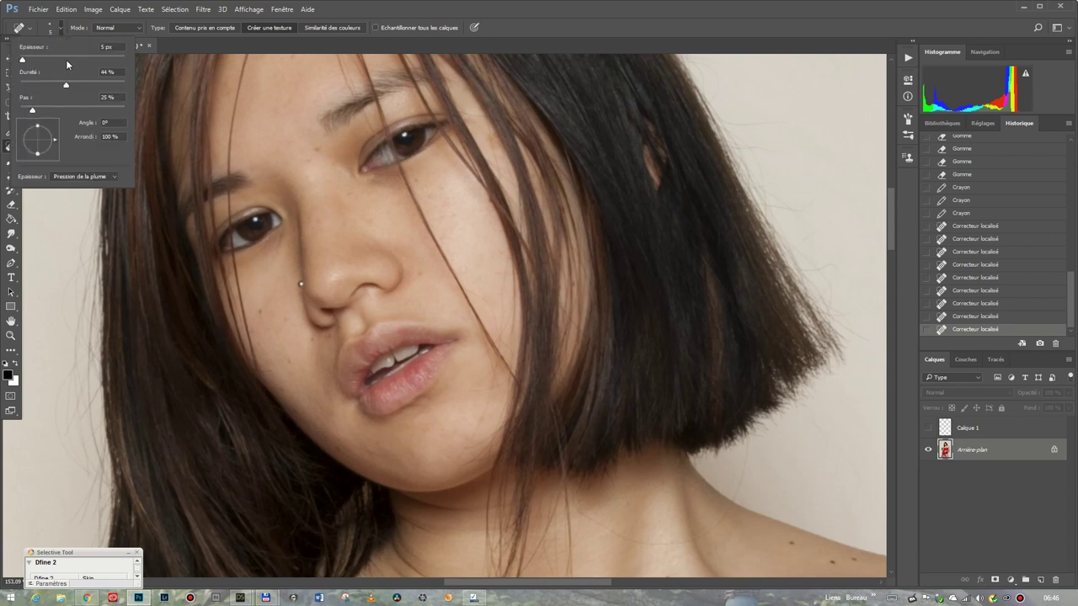
left_click(68, 61)
left_click(260, 308)
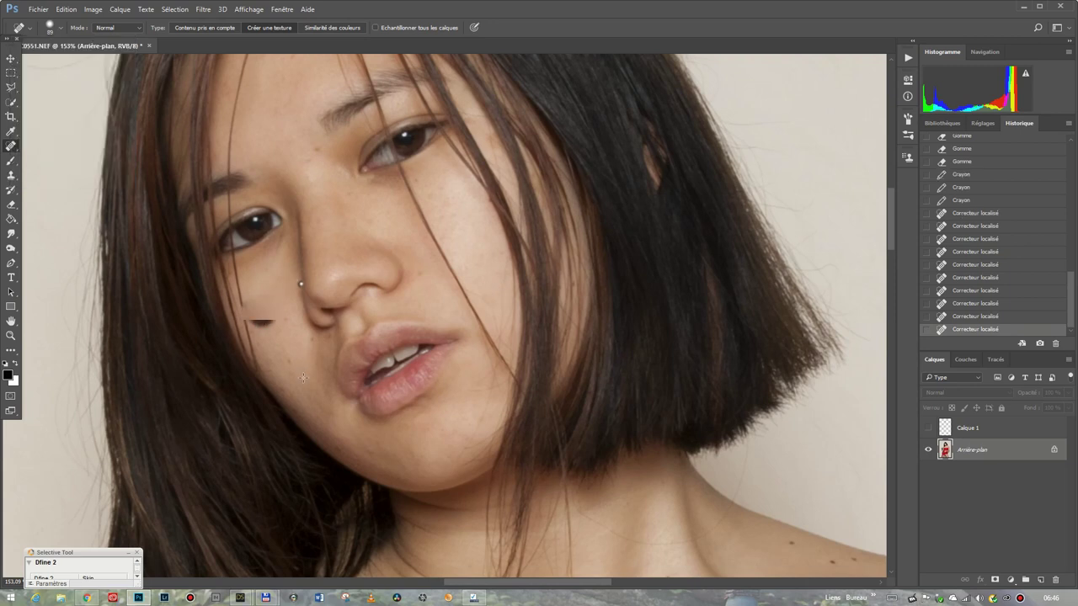
left_click(67, 10)
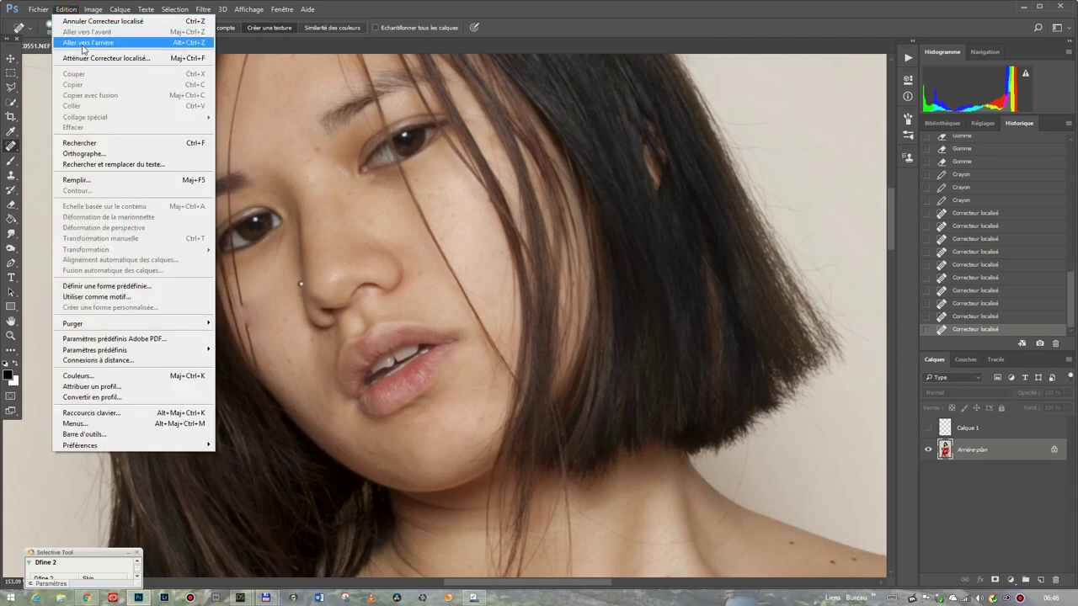
left_click(83, 42)
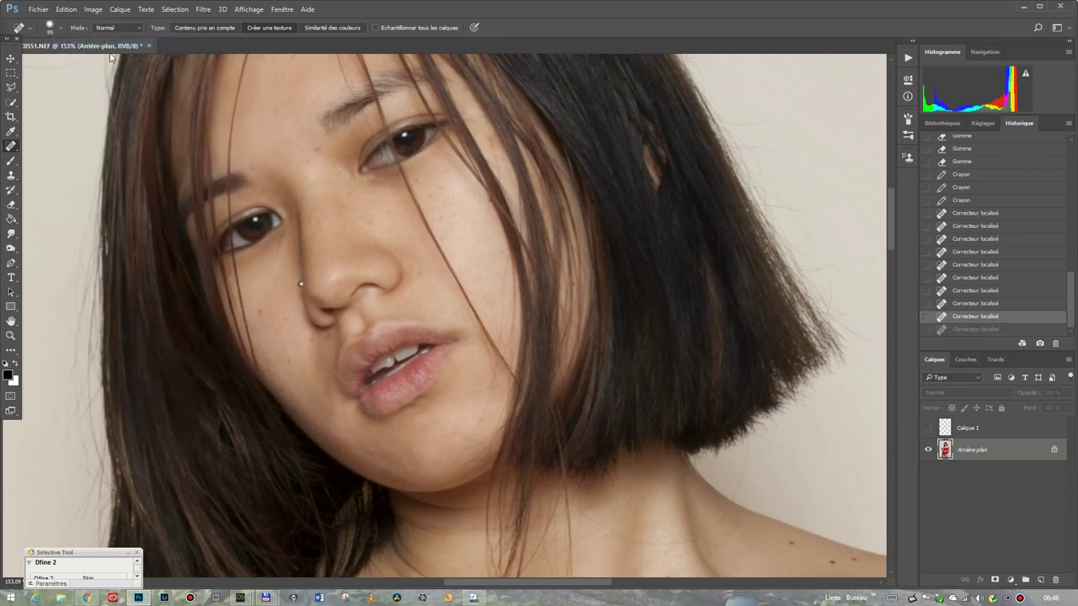
Set the healing brush size to 34 px and remove the mole and spots on the cheek between the nose stud and mouth
left_click(61, 29)
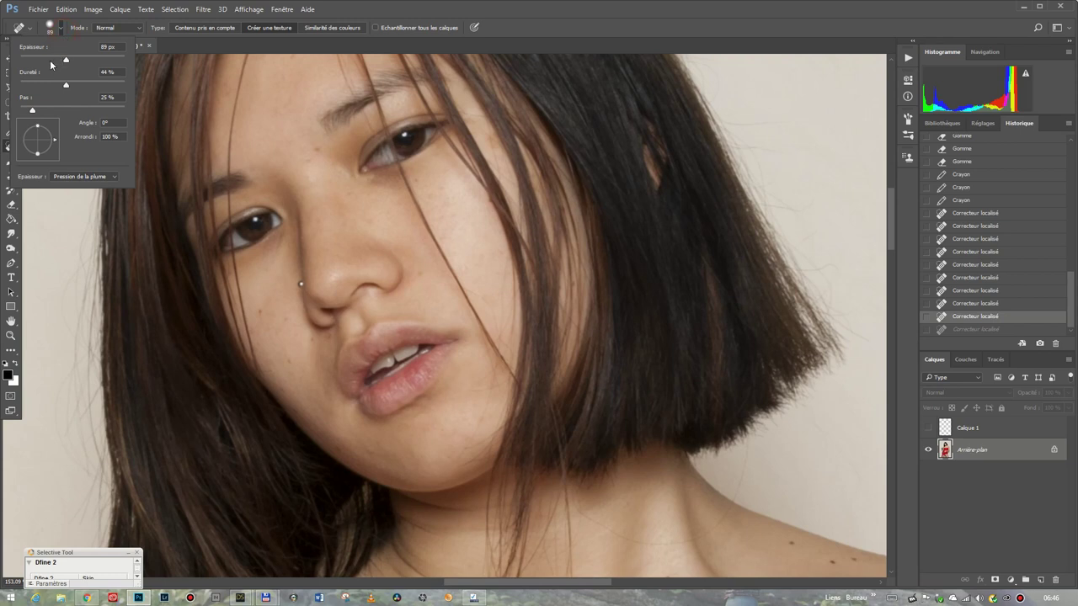
left_click_drag(56, 61, 38, 59)
left_click(263, 311)
left_click(264, 311)
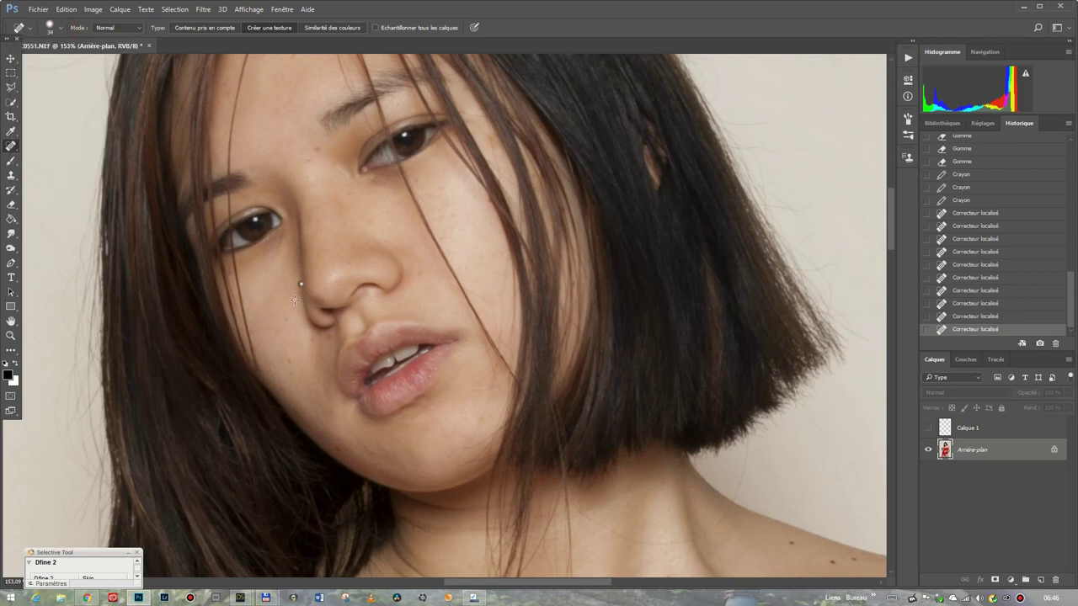
left_click(283, 325)
left_click(286, 360)
left_click(313, 341)
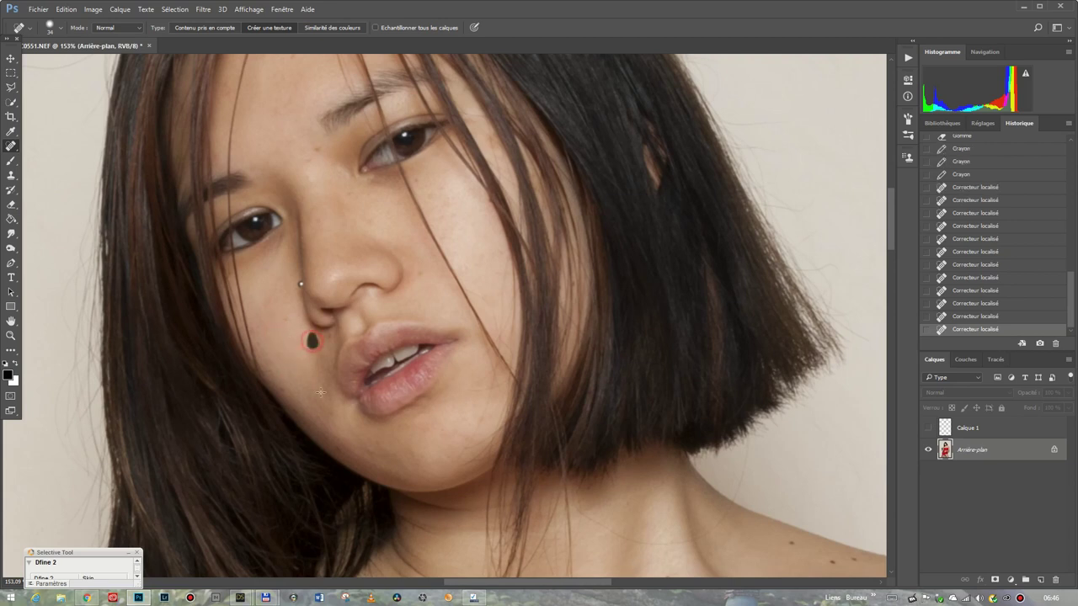
Heal the remaining small blemishes beside the nose, between the eyebrows, under the eye and on the chin
left_click(420, 272)
left_click(316, 152)
left_click(307, 159)
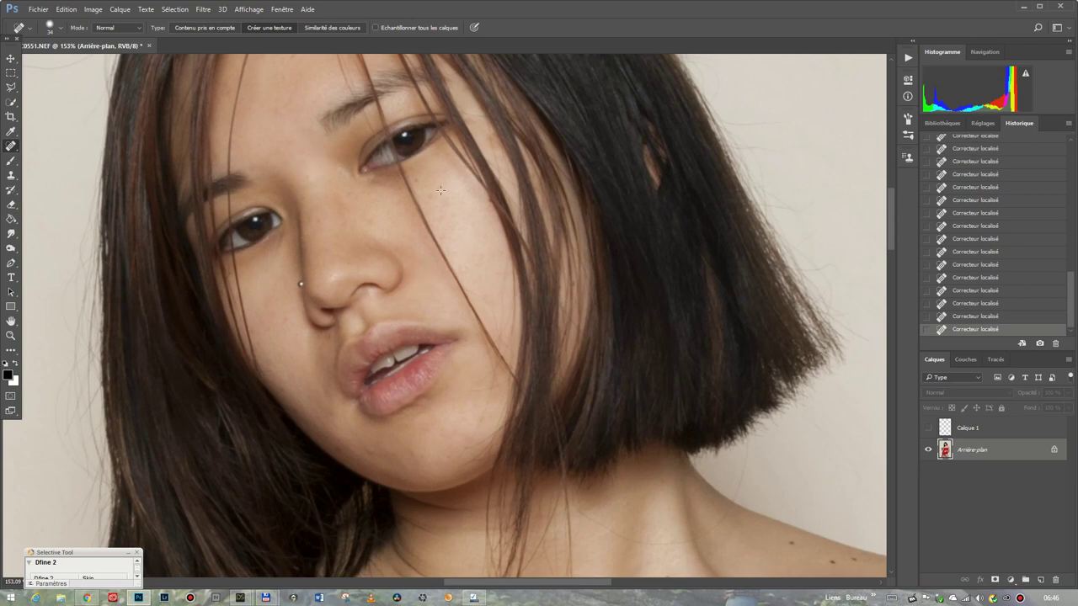
left_click(414, 180)
left_click(441, 428)
Set the healing brush size to 21 px and remove the moles and scratches on the forearm lying across the dress
right_click(551, 536)
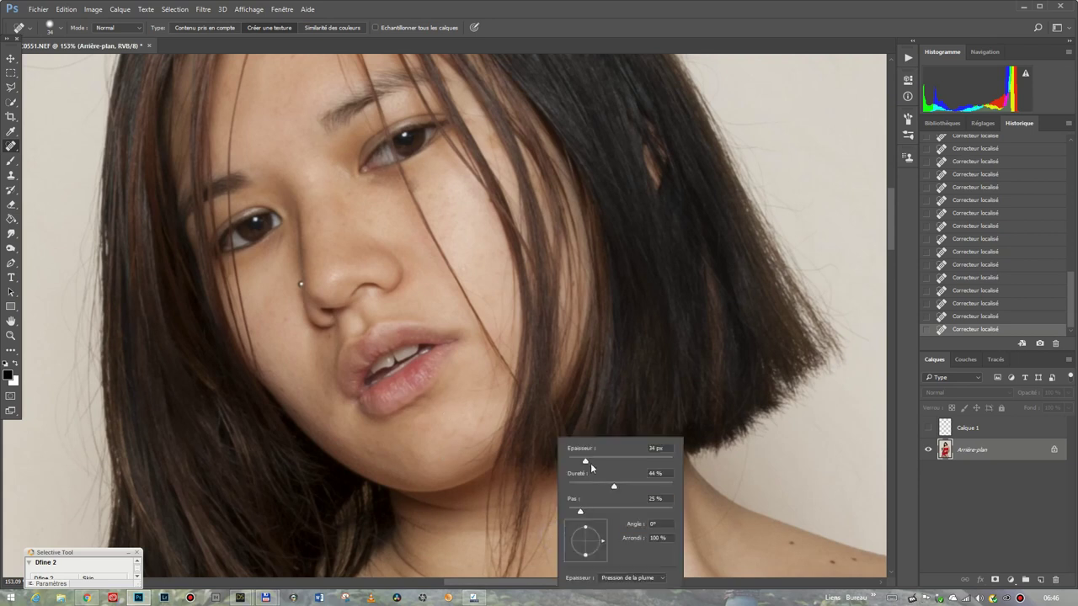
left_click_drag(581, 461, 578, 464)
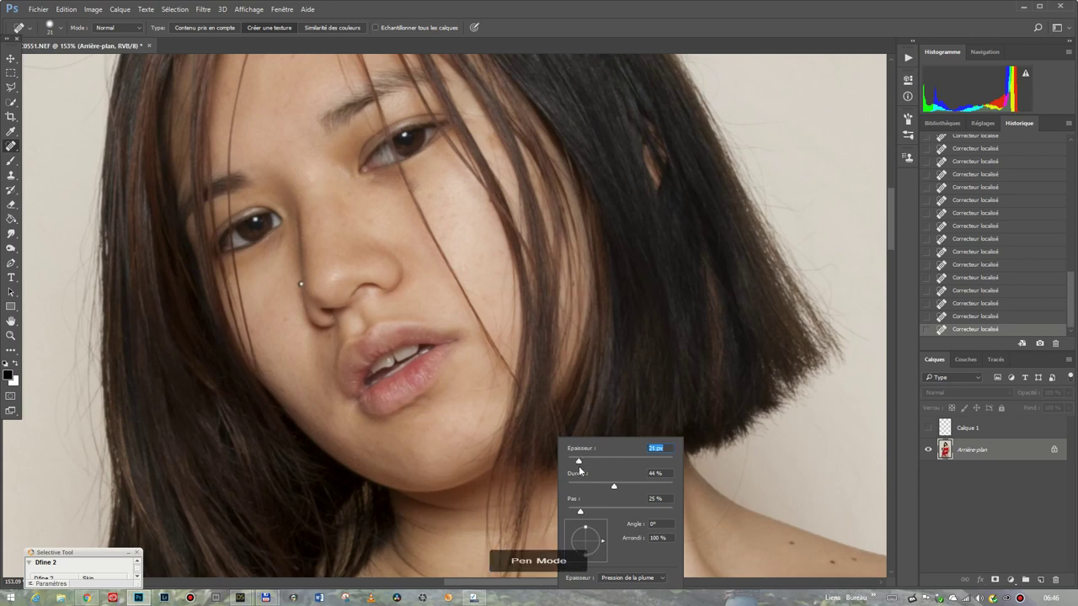
left_click(883, 240)
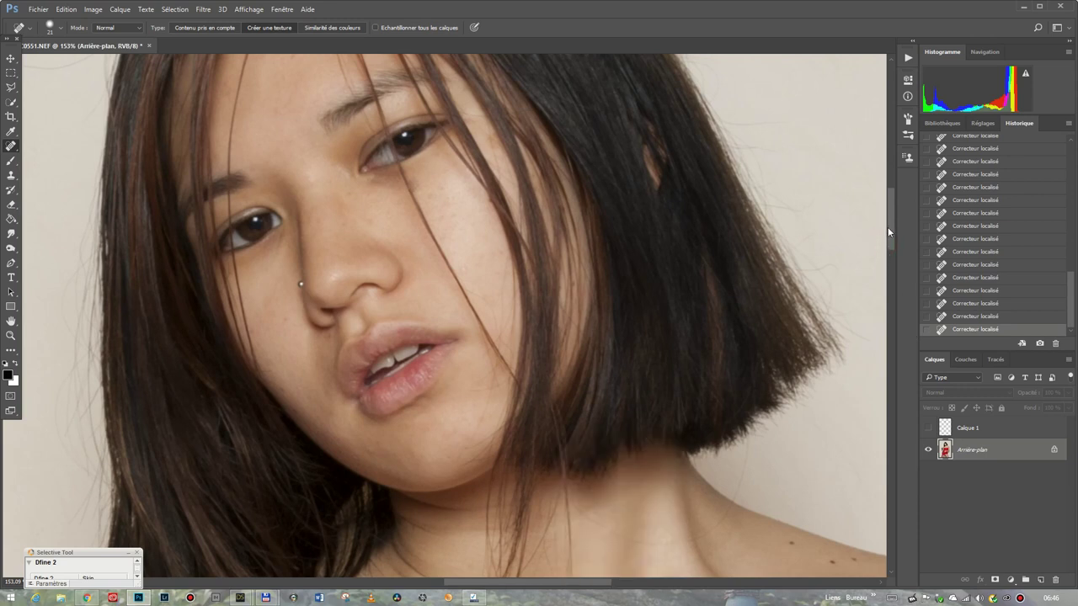
left_click_drag(889, 229, 877, 303)
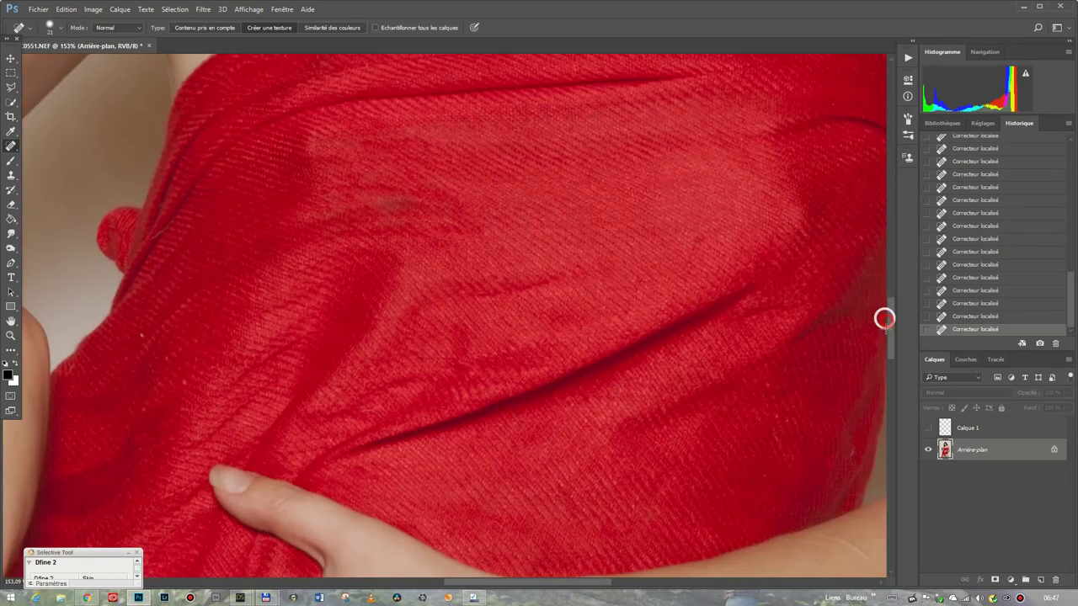
left_click_drag(888, 323, 883, 388)
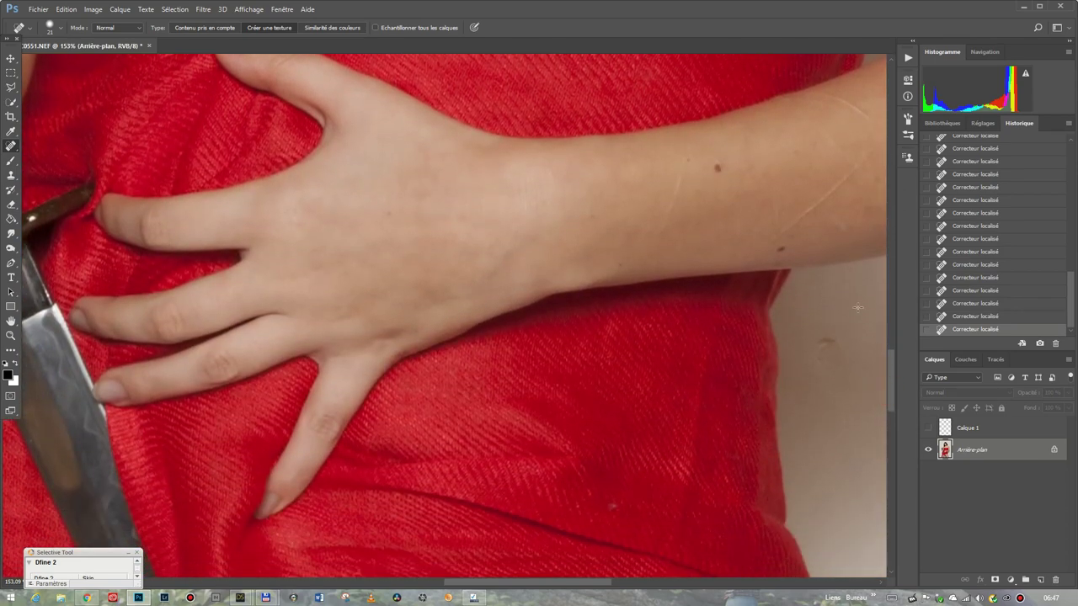
left_click(717, 167)
mouse_move(681, 164)
left_mouse_down()
mouse_move(655, 241)
mouse_move(687, 167)
mouse_move(660, 216)
left_mouse_up()
mouse_move(843, 172)
left_mouse_down()
mouse_move(858, 161)
mouse_move(770, 236)
mouse_move(776, 251)
left_mouse_up()
left_click(766, 241)
left_click(682, 160)
Heal the scratches and small spots along the forearm towards the elbow, plus the mark on the wall below it
left_click_drag(539, 584, 589, 584)
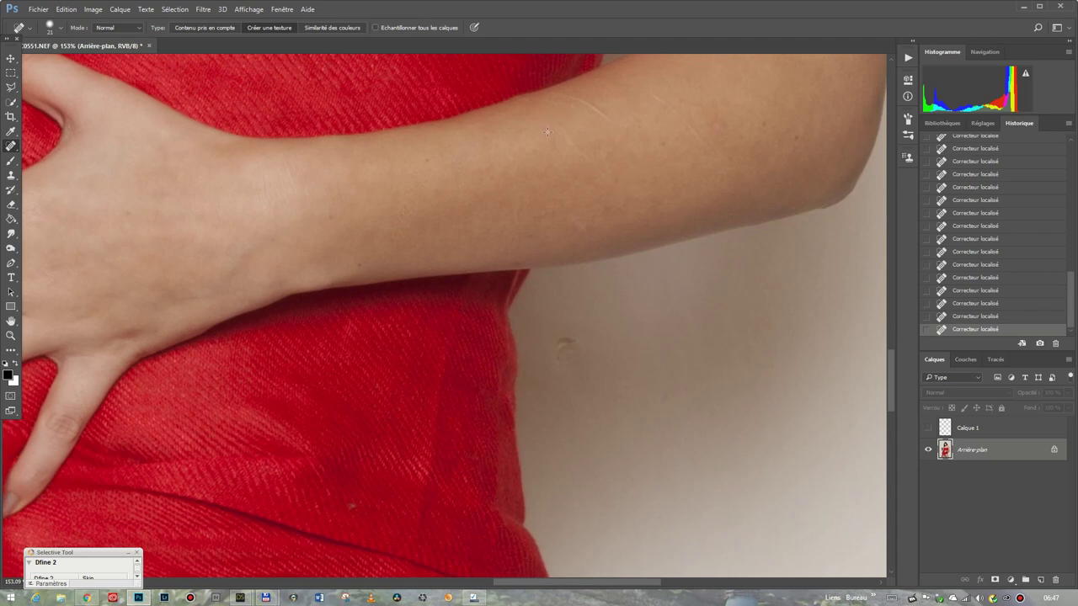
left_click_drag(554, 132, 563, 149)
left_click_drag(554, 126, 599, 174)
left_click_drag(556, 126, 572, 149)
left_click_drag(569, 219, 578, 223)
left_click(567, 214)
left_click(541, 222)
left_click_drag(516, 210, 512, 227)
left_click(424, 160)
left_click(427, 168)
left_click(330, 213)
left_click_drag(566, 331, 564, 370)
Clean up the last fine scratches and faint spots on the upper edge and middle of the forearm
left_click_drag(552, 94, 589, 110)
mouse_move(589, 112)
left_mouse_down()
mouse_move(603, 116)
mouse_move(566, 105)
left_mouse_up()
left_click_drag(594, 160, 596, 161)
mouse_move(621, 210)
left_mouse_down()
mouse_move(621, 182)
mouse_move(602, 211)
left_mouse_up()
mouse_move(662, 106)
left_mouse_down()
mouse_move(712, 149)
mouse_move(662, 106)
mouse_move(666, 116)
left_mouse_up()
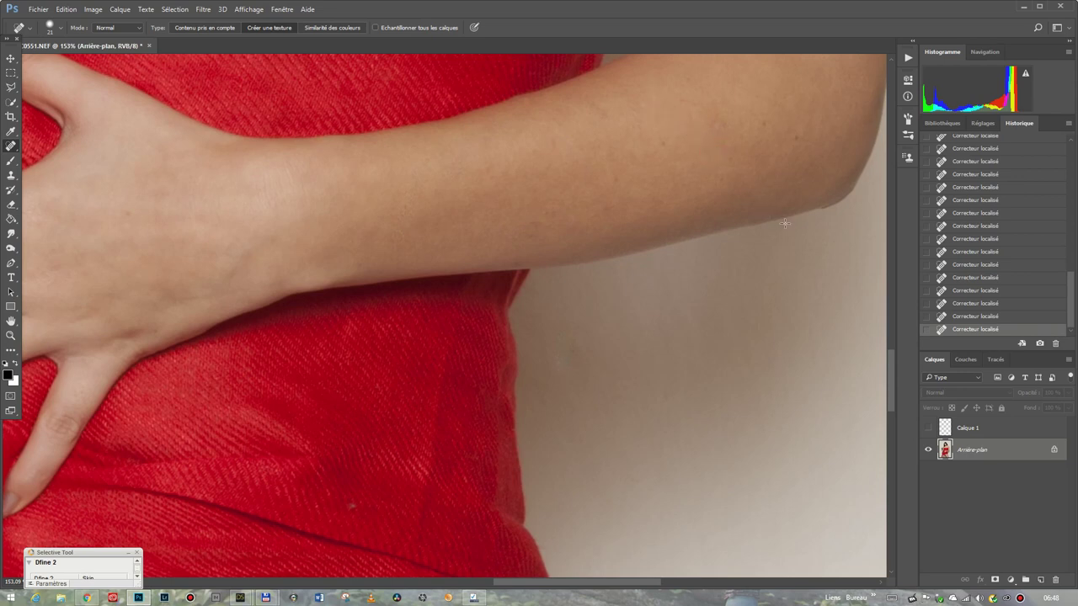
left_click(592, 107)
left_click(666, 147)
left_click(619, 176)
Remove the moles on the upper arm beside the red dress
left_click_drag(889, 369, 887, 307)
left_click(820, 278)
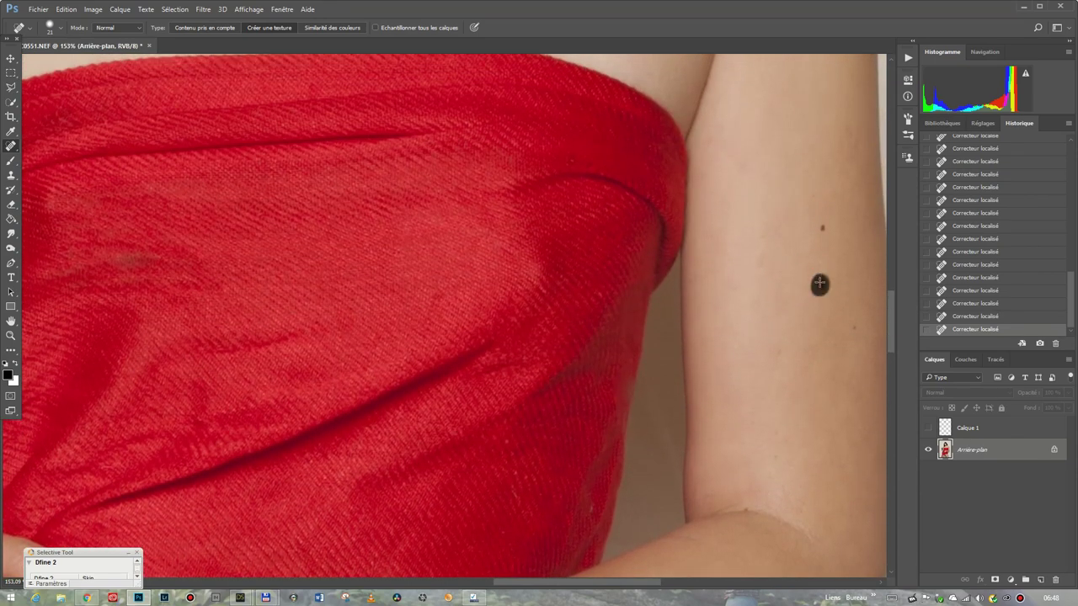
left_click(819, 231)
left_click(853, 326)
Heal the moles and blemishes on the bare shoulder, upper chest and base of the neck
left_click_drag(887, 330, 880, 270)
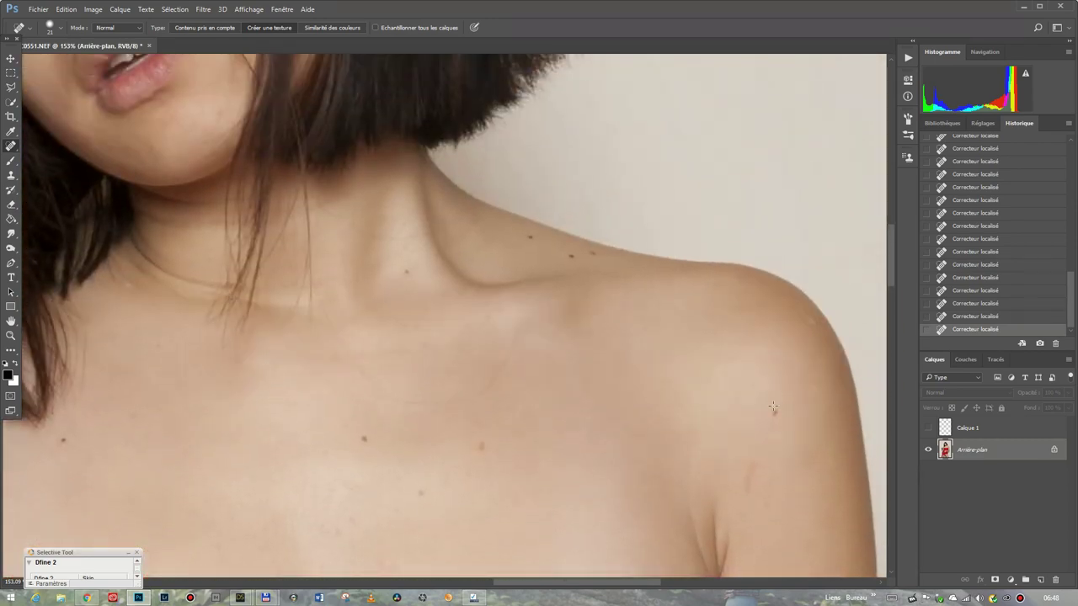
left_click(772, 411)
left_click(805, 323)
left_click(479, 439)
left_click(362, 438)
left_click(422, 491)
left_click(405, 272)
left_click(529, 240)
left_click(572, 257)
Remove the moles on the opposite shoulder and on the chest below the long hair
scroll(522, 547, "left", 10)
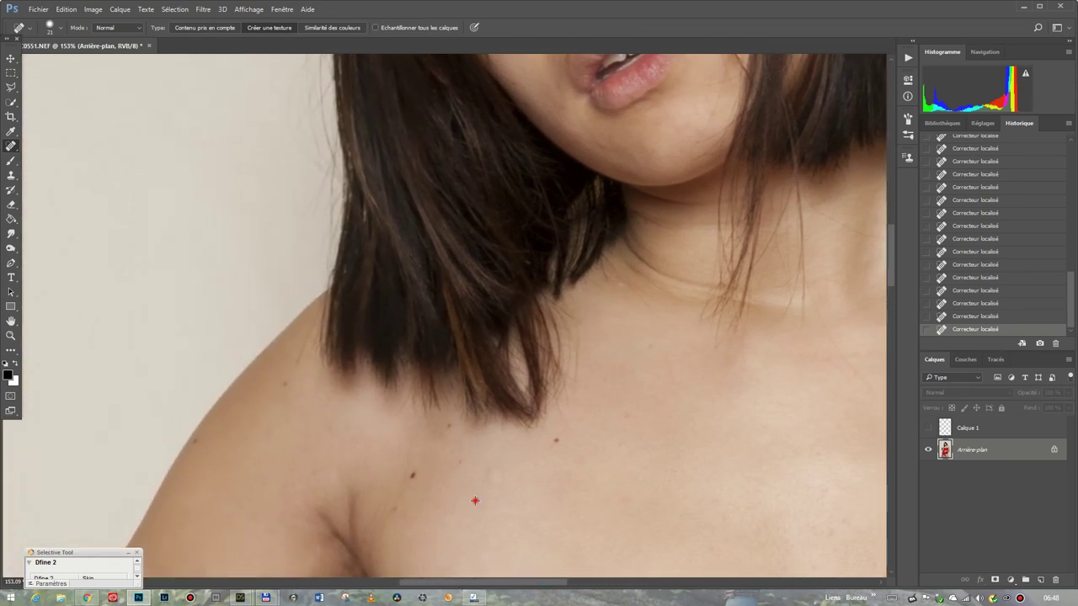
left_click(447, 422)
left_click(554, 437)
left_click(460, 463)
left_click(412, 472)
left_click(288, 382)
left_click(197, 438)
Heal the small skin marks on the upper thigh just below the hem of the dress
mouse_move(887, 264)
left_mouse_down()
mouse_move(879, 389)
mouse_move(877, 342)
left_mouse_up()
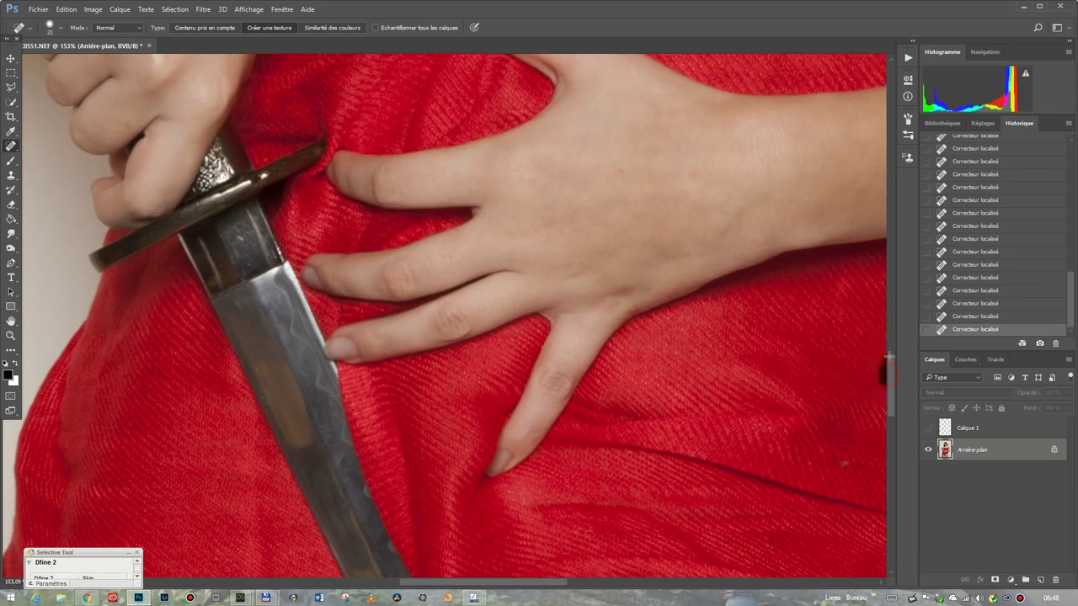
left_click_drag(889, 393, 888, 362)
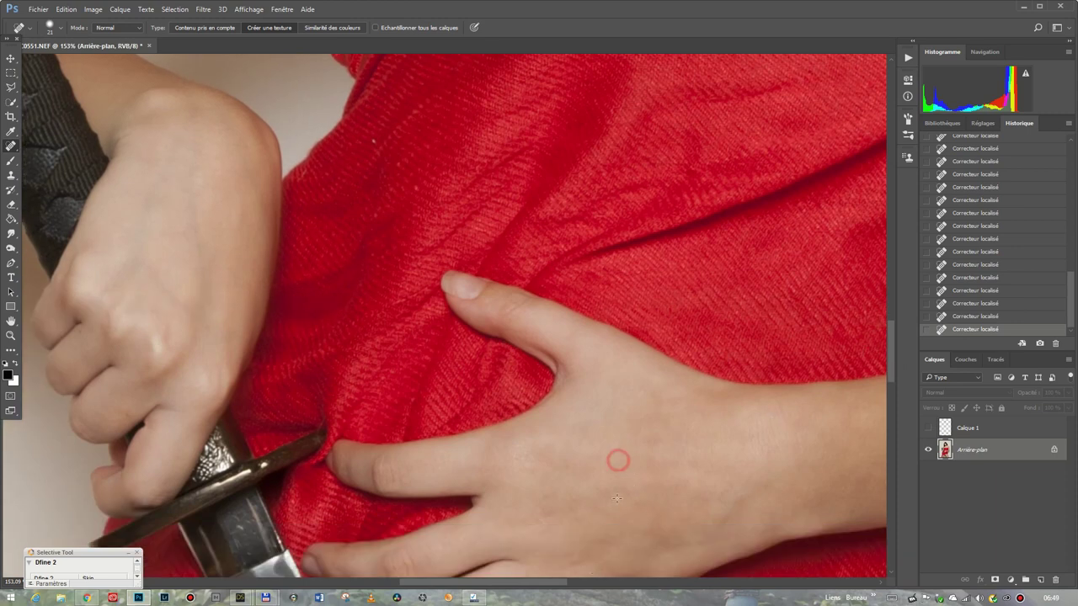
left_click_drag(887, 354, 891, 457)
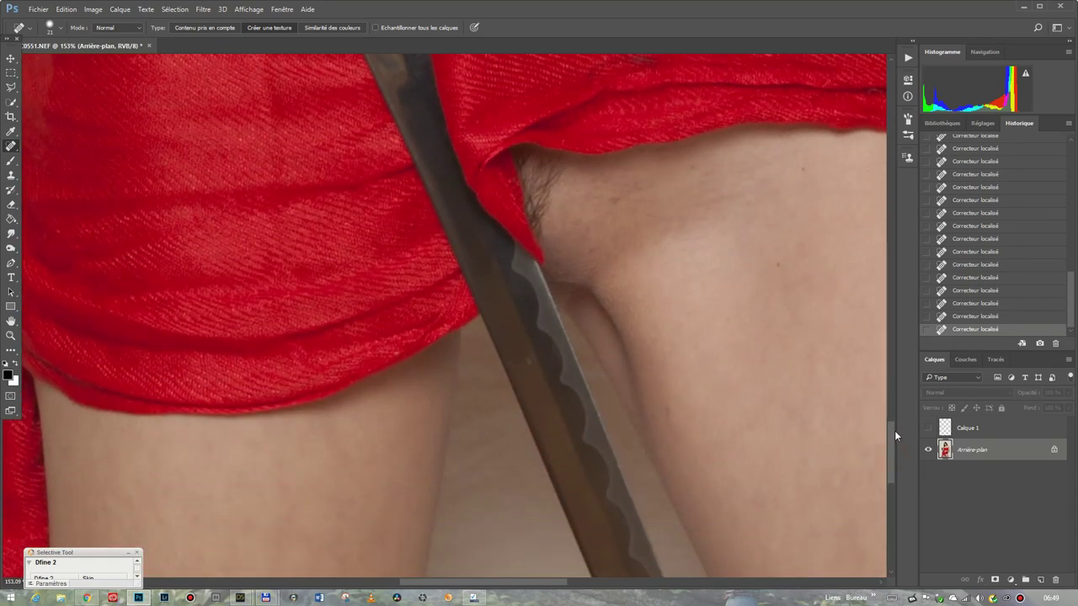
left_click(615, 198)
left_click(689, 171)
left_click(653, 157)
left_click(599, 185)
Remove the moles and faint spots on the leg at the bottom edge of the photo
mouse_move(889, 436)
left_mouse_down()
mouse_move(893, 496)
mouse_move(894, 484)
left_mouse_up()
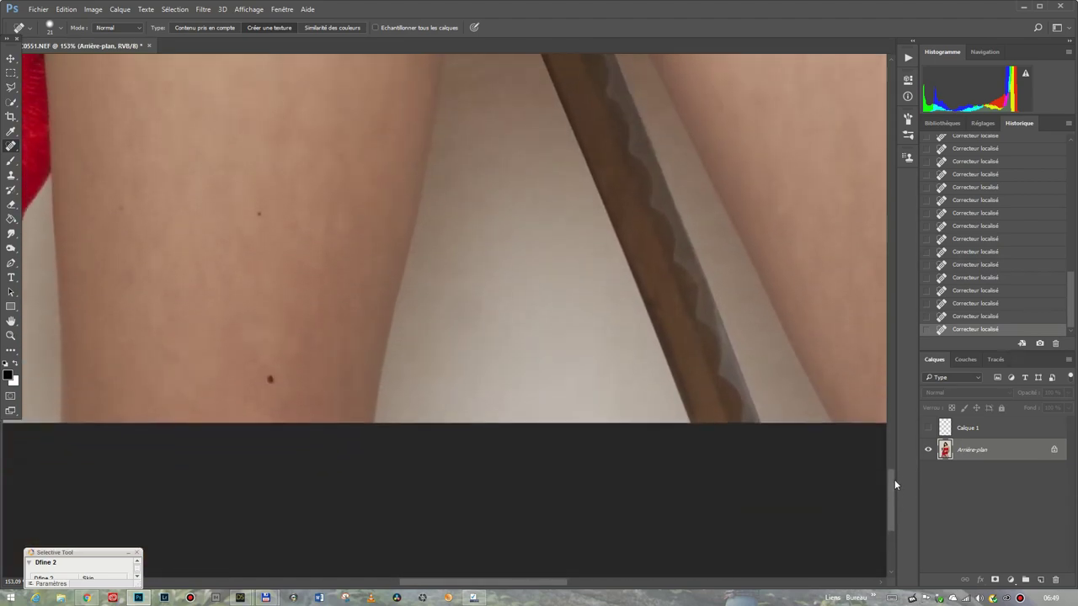
left_click(259, 211)
left_click(269, 379)
left_click(121, 208)
left_click(85, 279)
left_click_drag(888, 488, 882, 199)
mouse_move(547, 584)
left_mouse_down()
mouse_move(698, 584)
mouse_move(566, 573)
left_mouse_up()
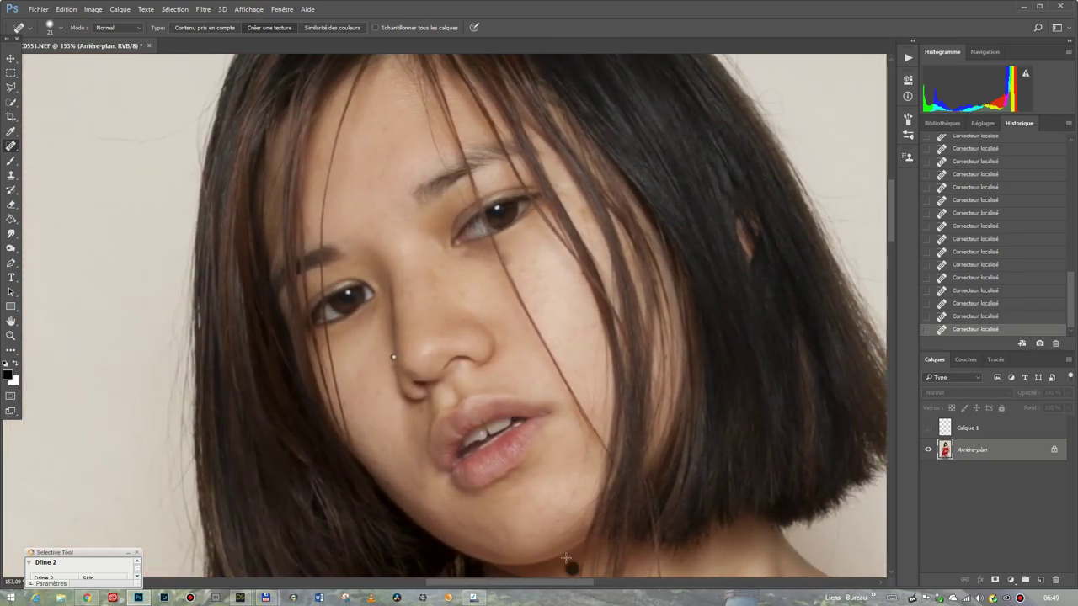
left_click(13, 336)
left_click_drag(583, 453, 573, 541)
left_click_drag(669, 325, 866, 379)
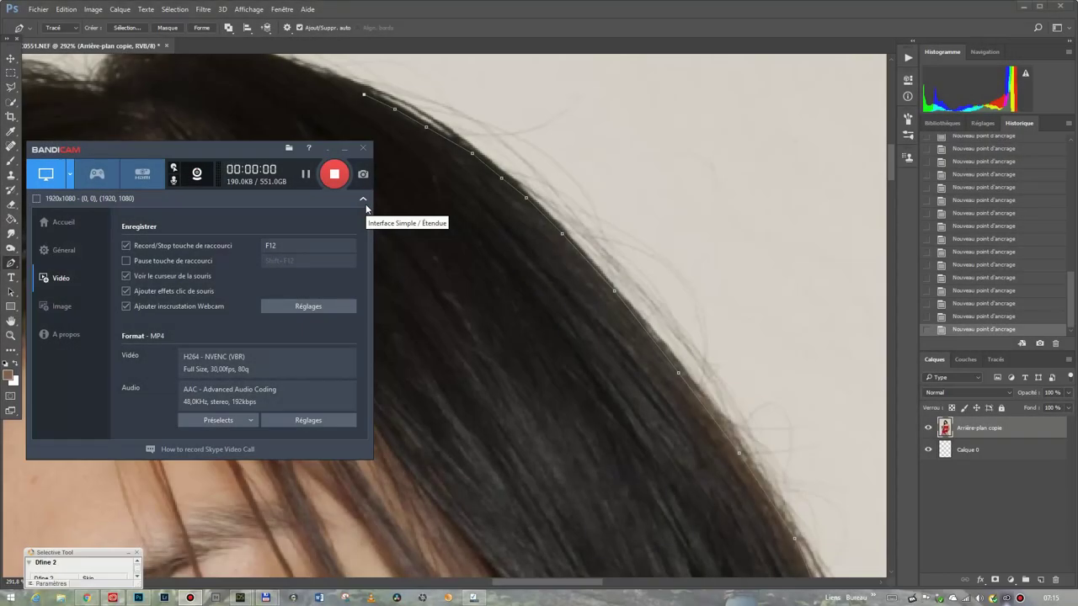
Extend the pen path with three anchor points along the hair edge, up towards the crown
left_click(327, 150)
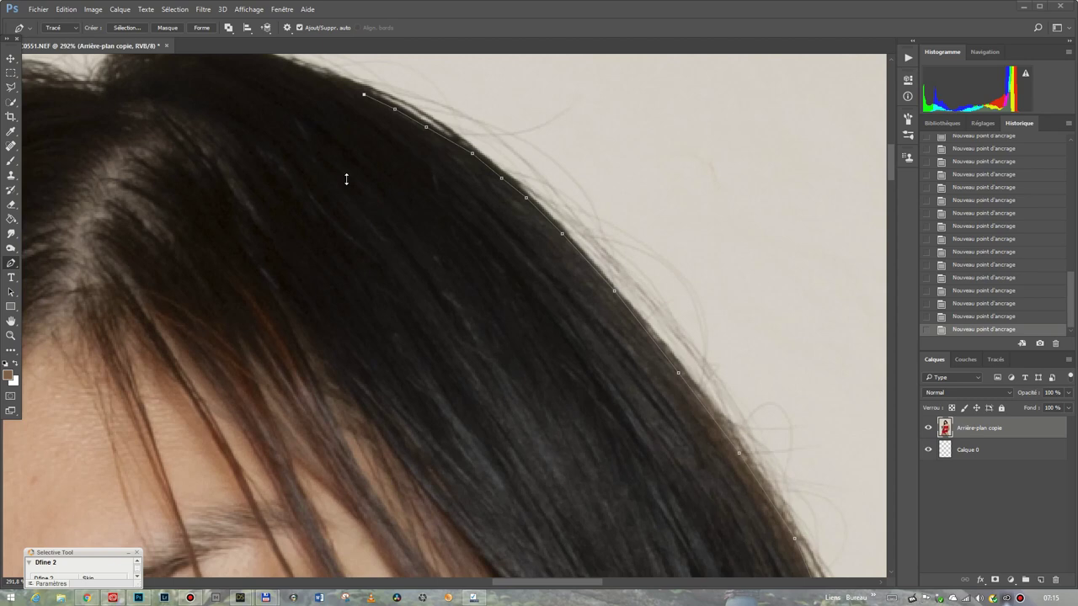
left_click(338, 84)
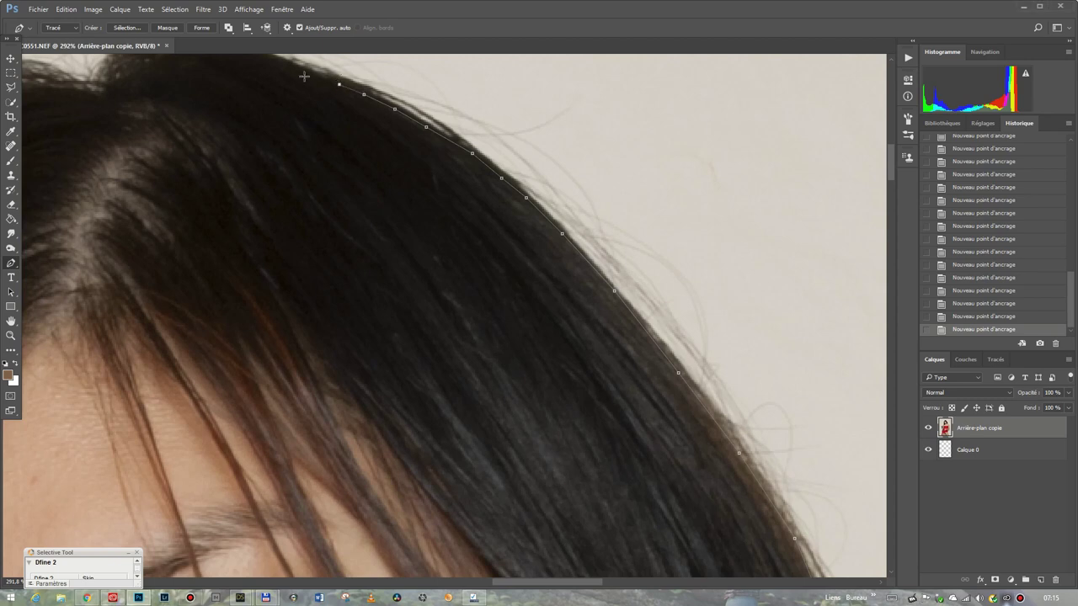
left_click(303, 75)
left_click(286, 66)
Continue the pen path along the hair outline over the top of the head and down into the parting notch
left_click_drag(893, 170, 892, 153)
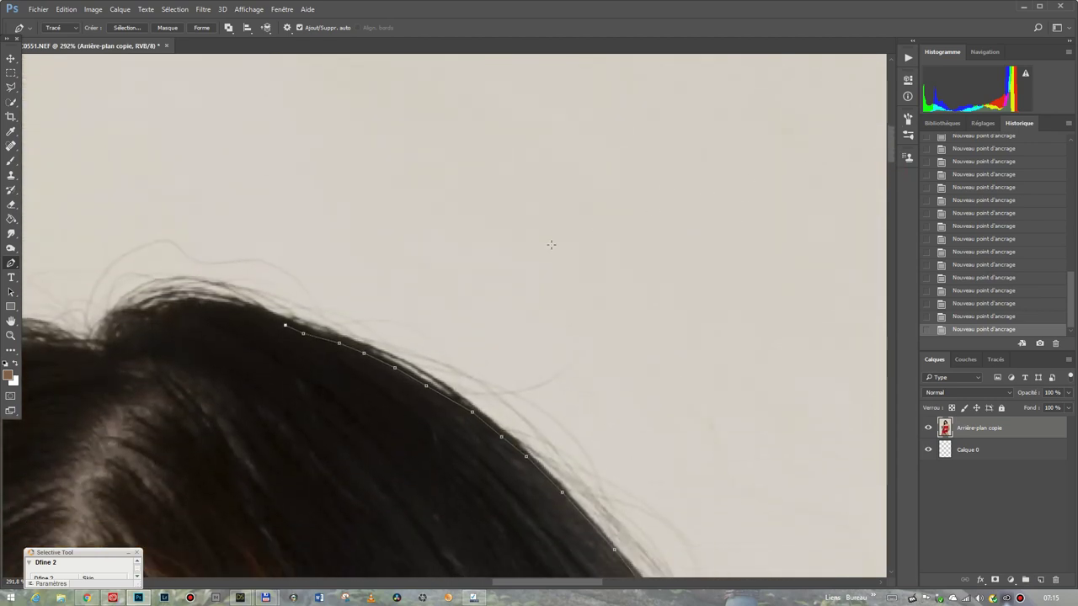
left_click_drag(551, 583, 504, 583)
left_click(612, 315)
left_click(582, 304)
left_click(555, 301)
left_click(527, 300)
left_click(508, 309)
left_click(485, 310)
left_click(468, 320)
left_click(458, 343)
left_click(455, 354)
Trace the hair outline with pen anchor points from the parting notch down the other side of the head
left_click(430, 350)
left_click(402, 345)
left_click(383, 335)
left_click(346, 345)
left_click(316, 360)
left_click(278, 380)
left_click(253, 403)
left_click(212, 441)
left_click(191, 469)
left_click(165, 509)
left_click(147, 533)
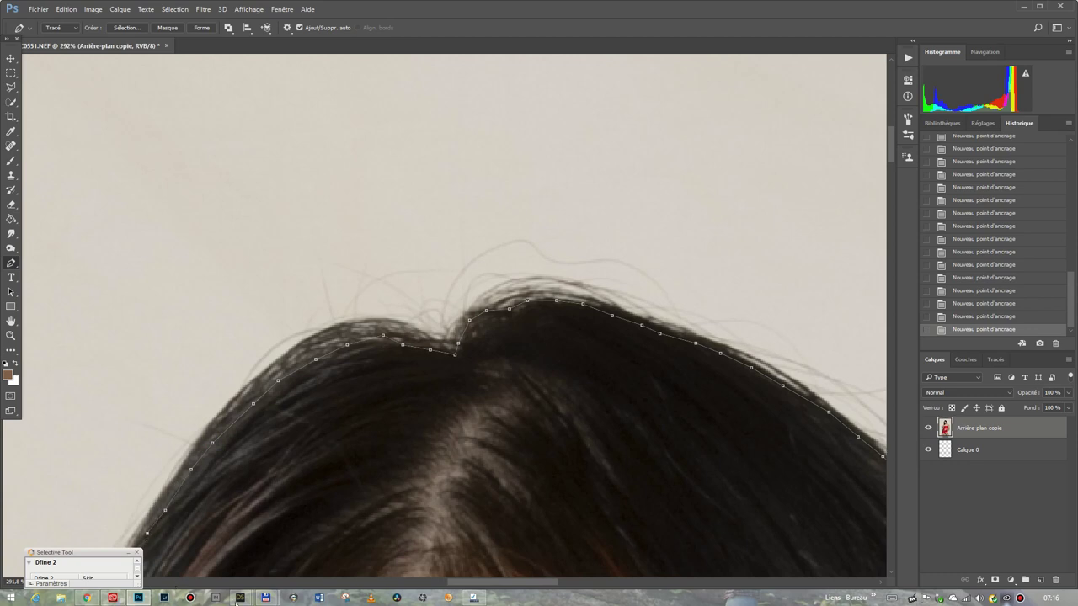
Continue the pen path down the hair's outer edge from beside the crown to below eye level
left_click(168, 582)
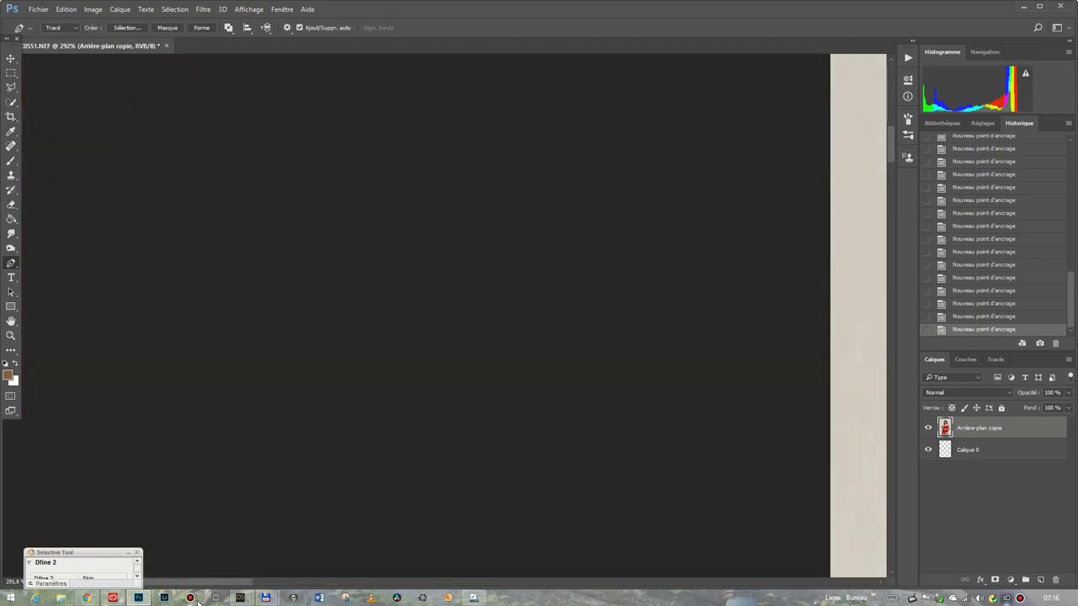
left_click_drag(236, 582, 524, 578)
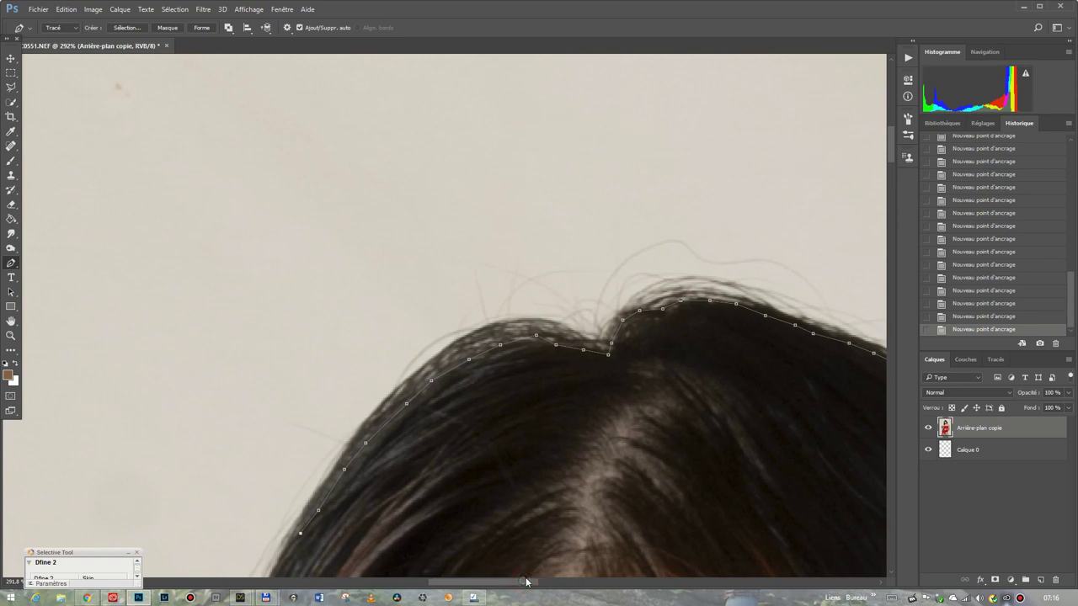
left_click_drag(887, 160, 889, 185)
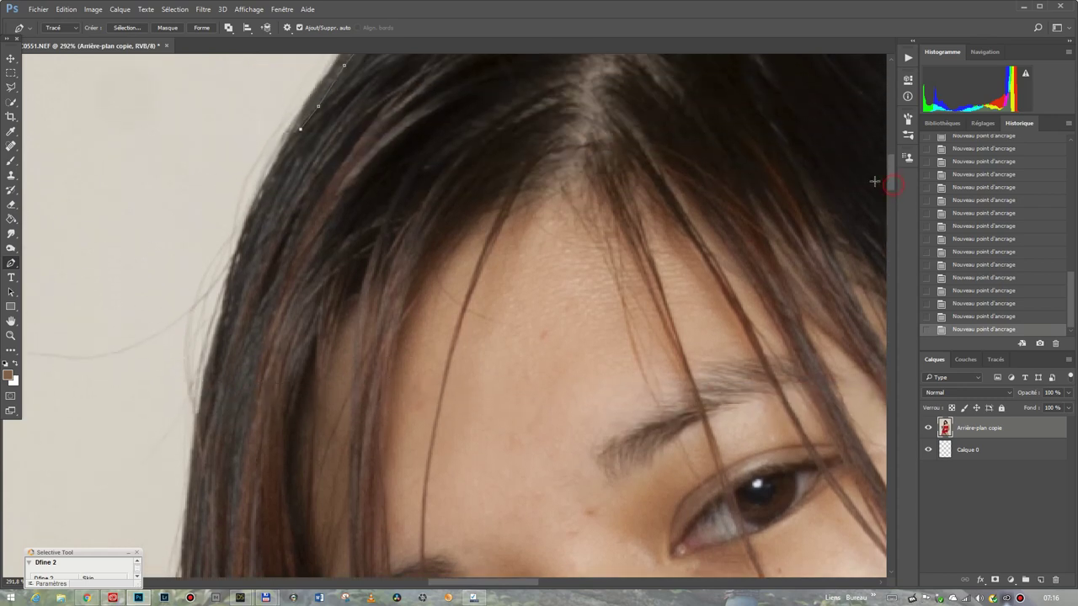
left_click(258, 203)
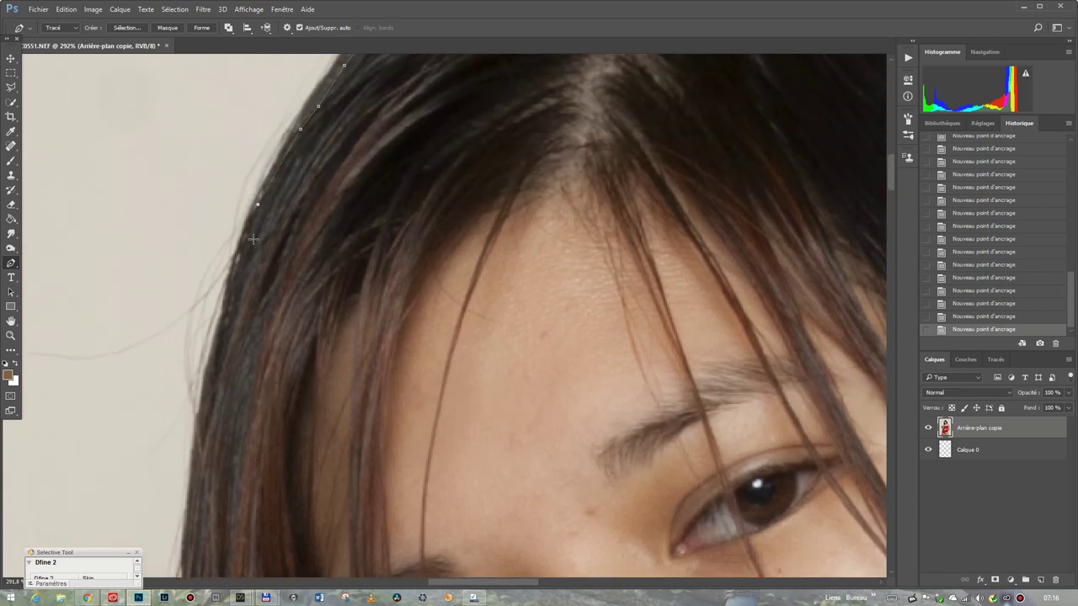
left_click(216, 349)
left_click(200, 425)
left_click(188, 508)
left_click(186, 567)
Trace the outer hair edge beside the cheek and mouth, undoing the stray anchor point placed across the face
left_click_drag(890, 178, 890, 232)
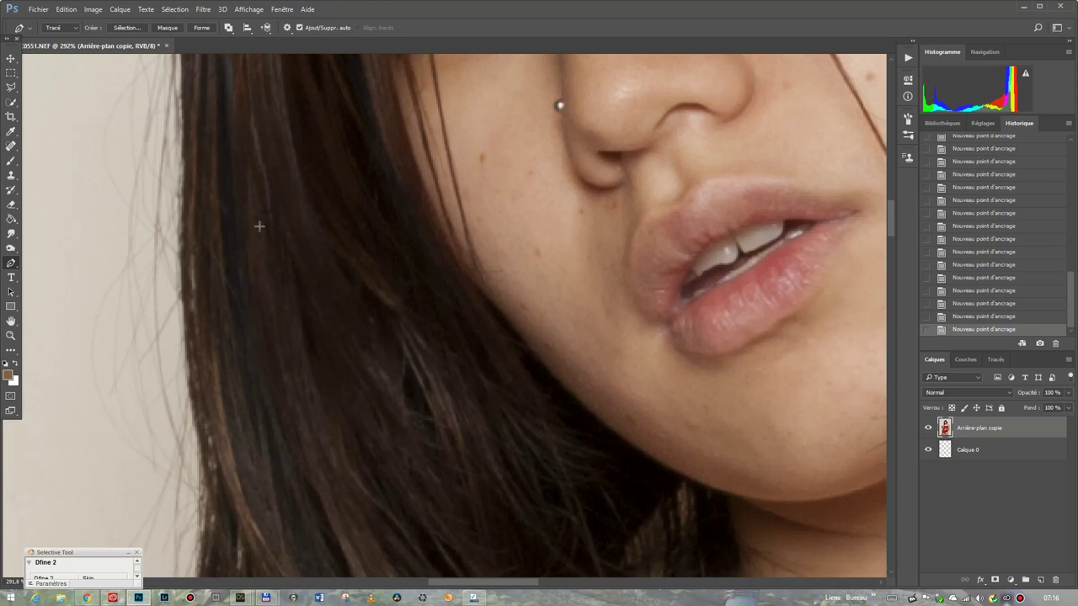
left_click(186, 190)
left_click(190, 301)
left_click(204, 437)
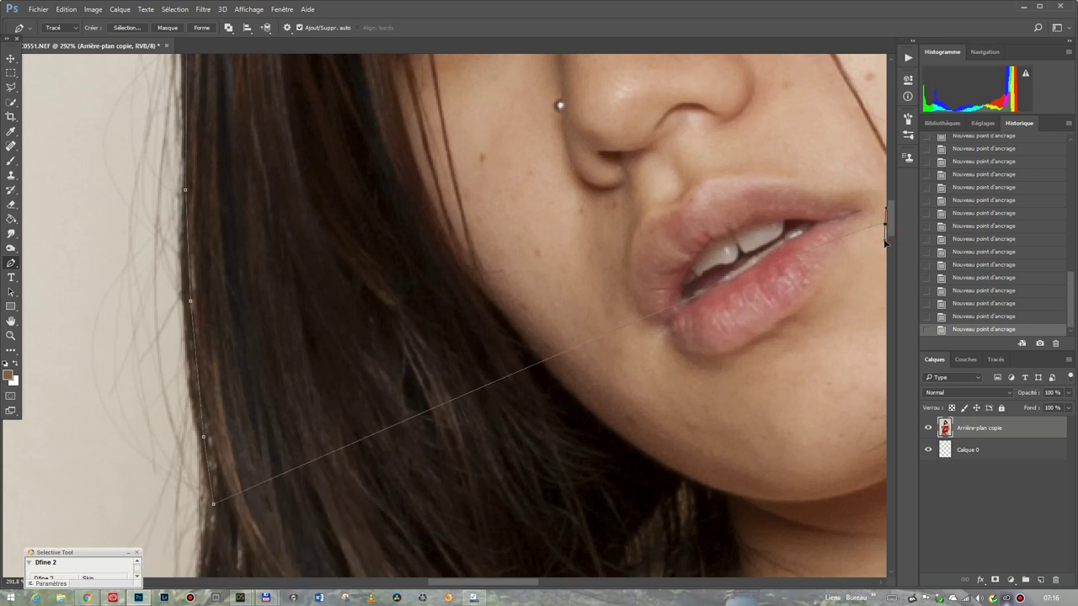
left_click(991, 317)
Extend the path down the hair to the shoulder and along its upper slope, undoing the stray point on the neck
left_click_drag(888, 223, 885, 250)
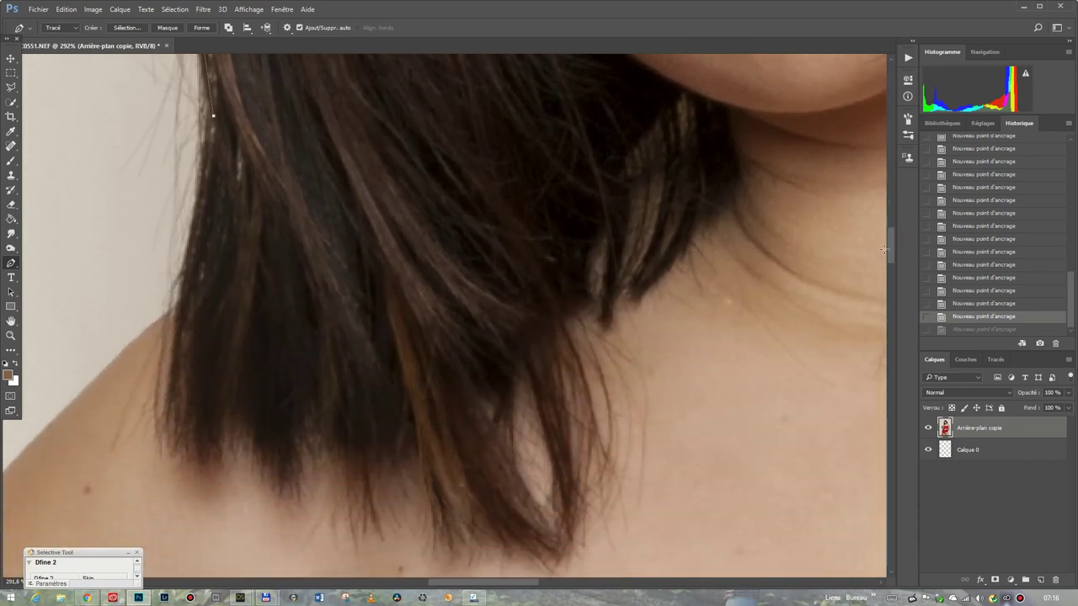
left_click(191, 259)
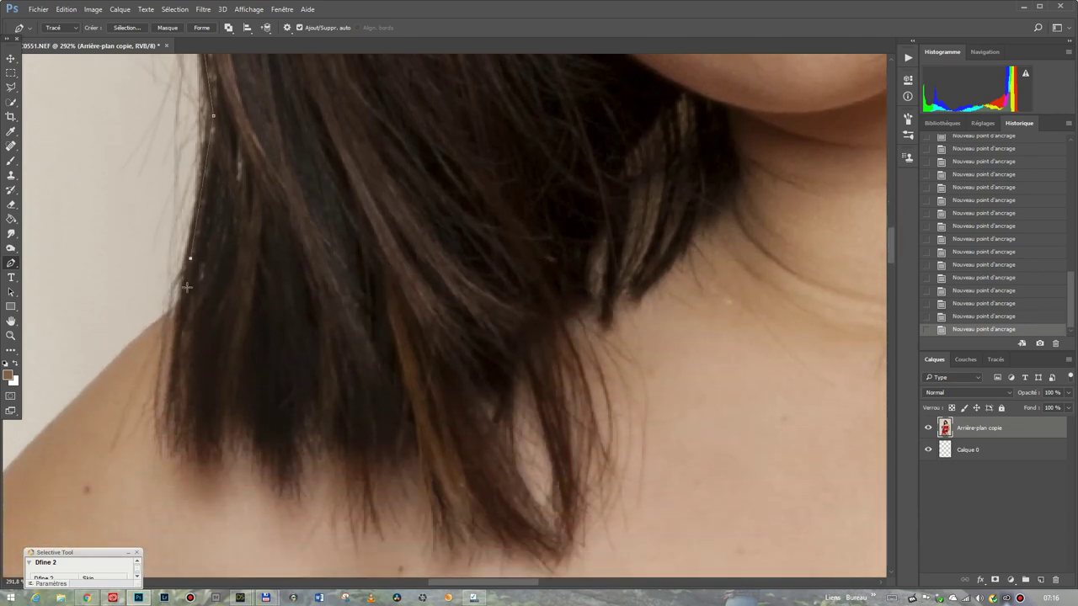
left_click(182, 296)
left_click_drag(884, 253, 918, 274)
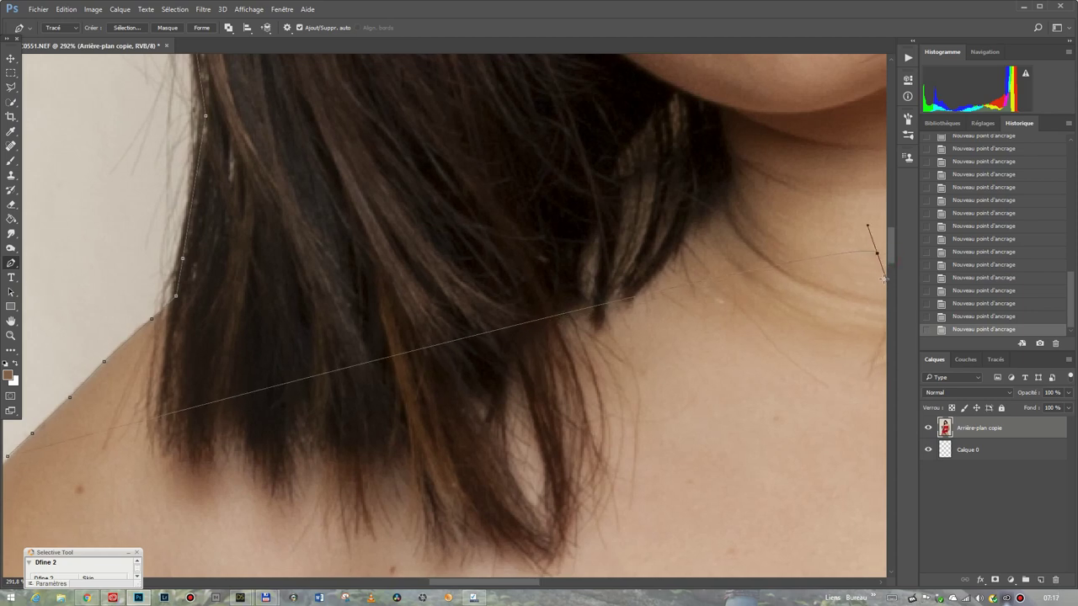
left_click(976, 317)
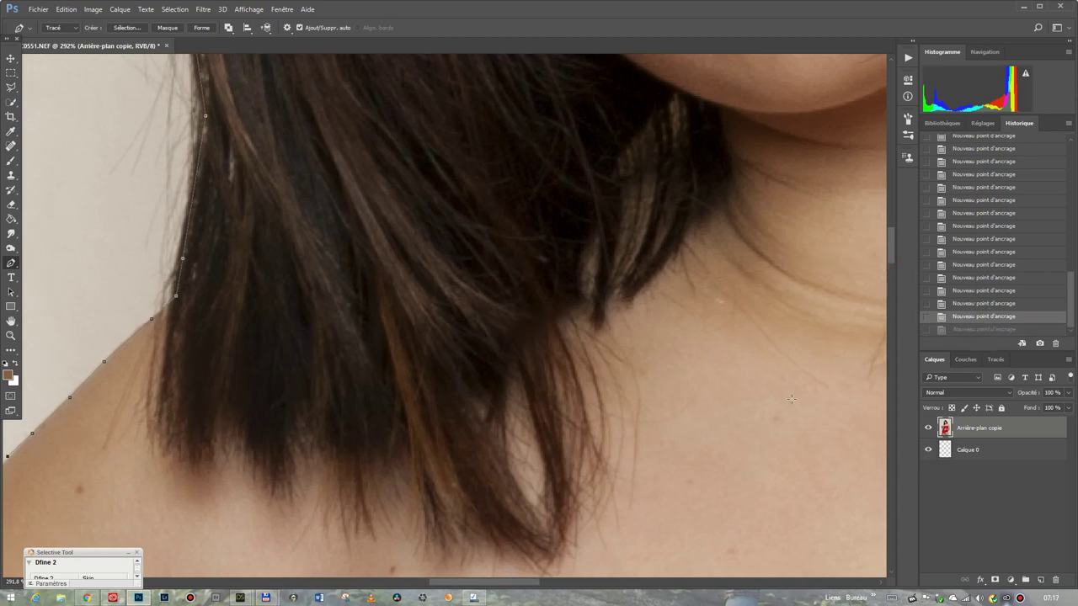
Trace the outer edge of the shoulder and upper arm with pen anchor points
left_click_drag(505, 583, 450, 583)
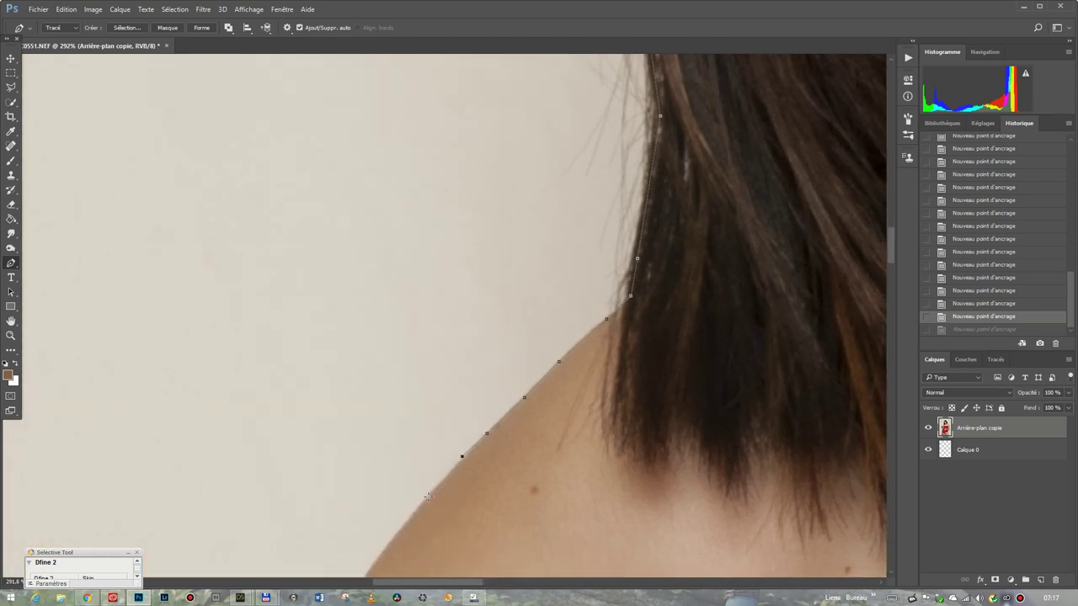
left_click(428, 497)
left_click(397, 533)
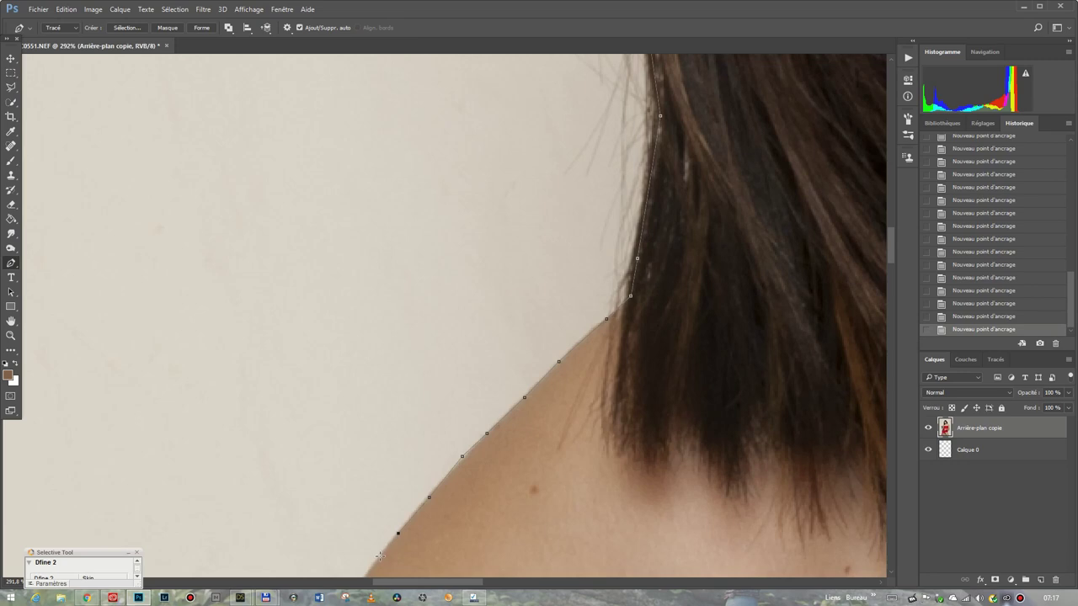
left_click(380, 556)
left_click_drag(887, 259, 889, 290)
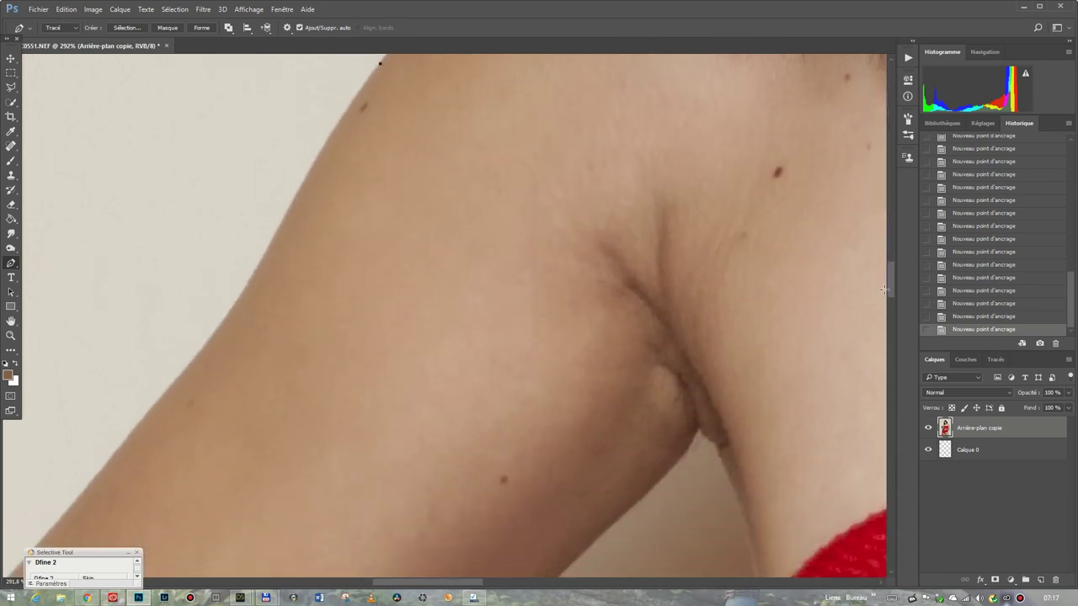
left_click(337, 124)
left_click(80, 490)
left_click(56, 522)
Continue the pen path along the arm to where it meets the eagle-head sword pommel
left_click_drag(894, 284, 896, 318)
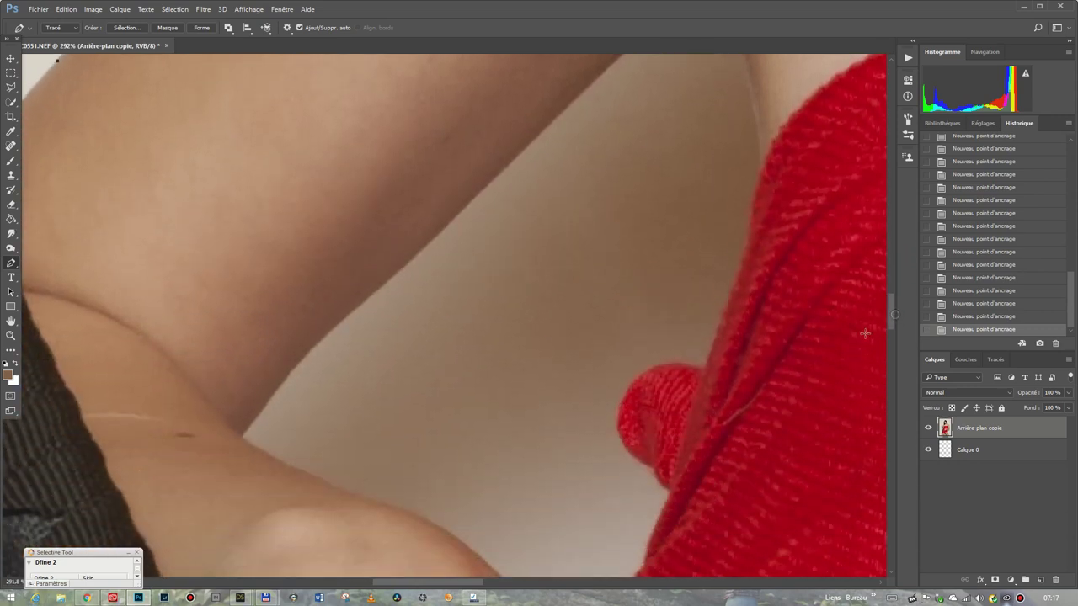
left_click_drag(466, 581, 413, 589)
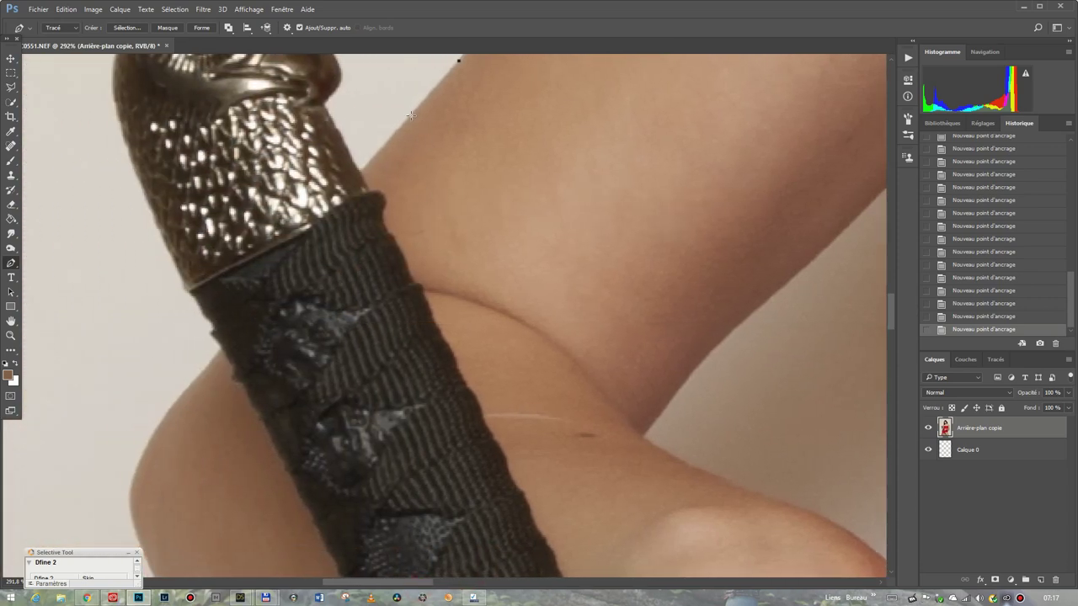
left_click(391, 134)
left_click(379, 148)
left_click(367, 162)
Trace the inner side of the eagle pommel, from its neck around the beak to the forehead
left_click(343, 149)
left_click(334, 131)
left_click(322, 109)
left_click_drag(891, 316, 897, 292)
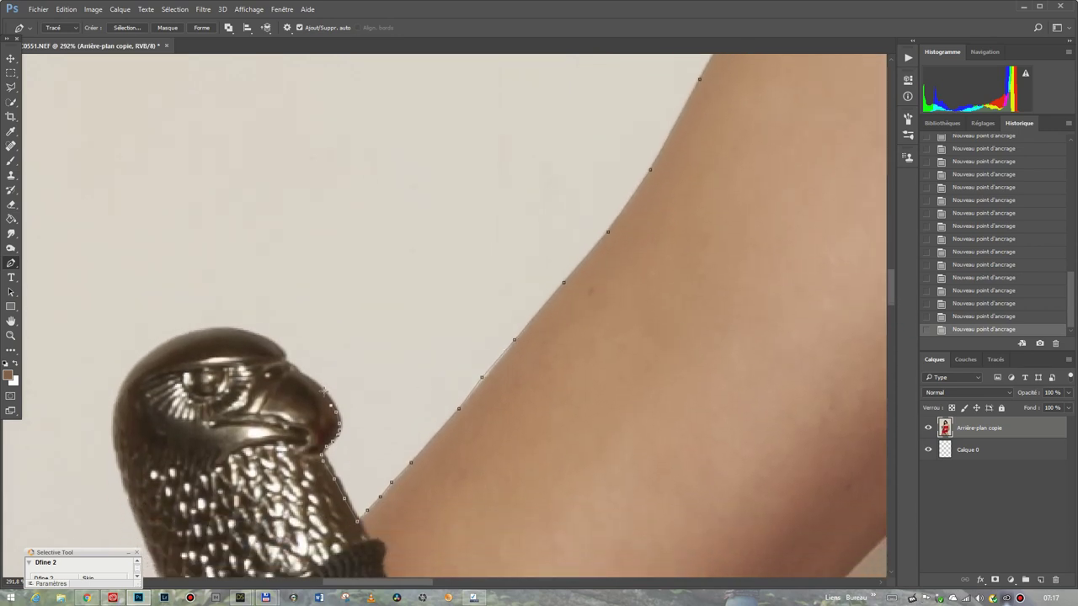
left_click(313, 380)
left_click(287, 357)
left_click(249, 332)
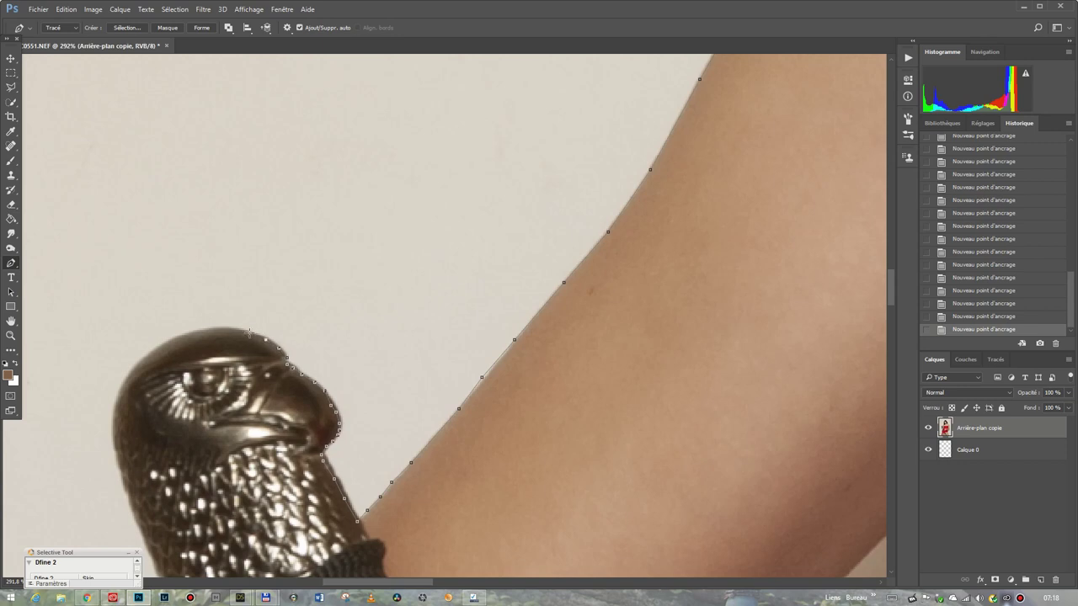
Trace the eagle's crown and the back of its head down to the neck, undoing the stray point
left_click(202, 328)
left_click(165, 341)
left_click(150, 351)
left_click(127, 374)
left_click(119, 390)
left_click(112, 430)
left_click(118, 470)
left_click(130, 501)
left_click(145, 534)
left_click_drag(882, 297, 885, 318)
left_click(964, 317)
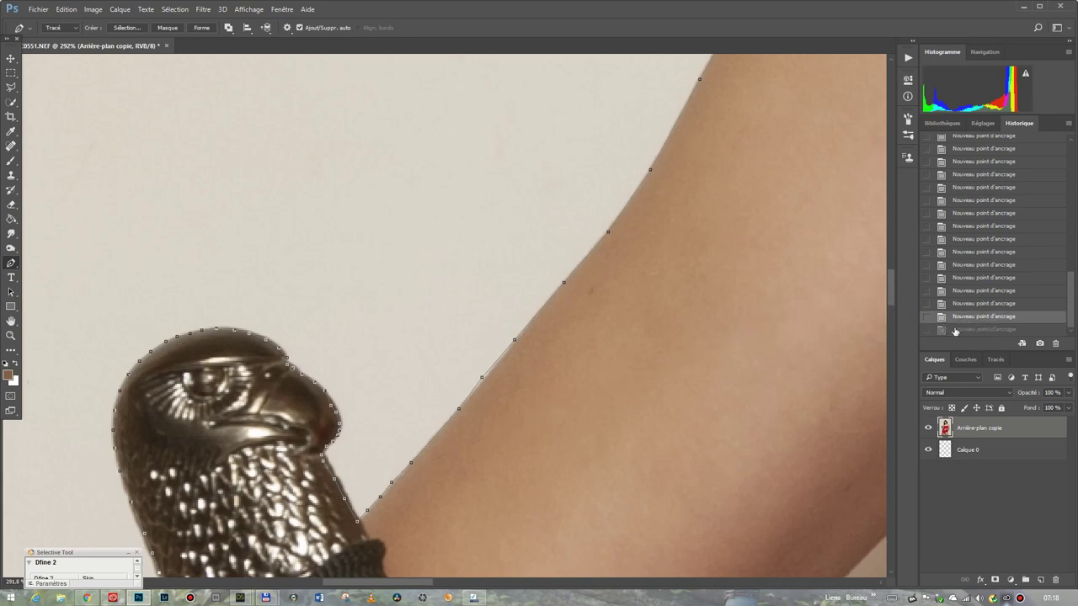
Extend the path down the rest of the metal pommel and along the dark grip to the elbow
left_click_drag(888, 298, 885, 319)
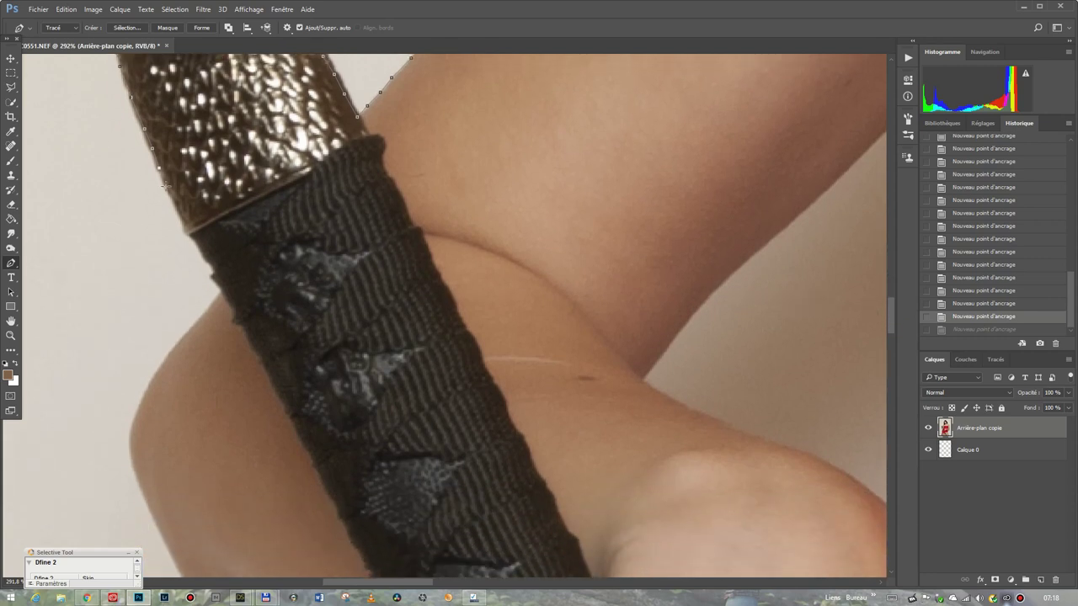
left_click(169, 191)
left_click(177, 212)
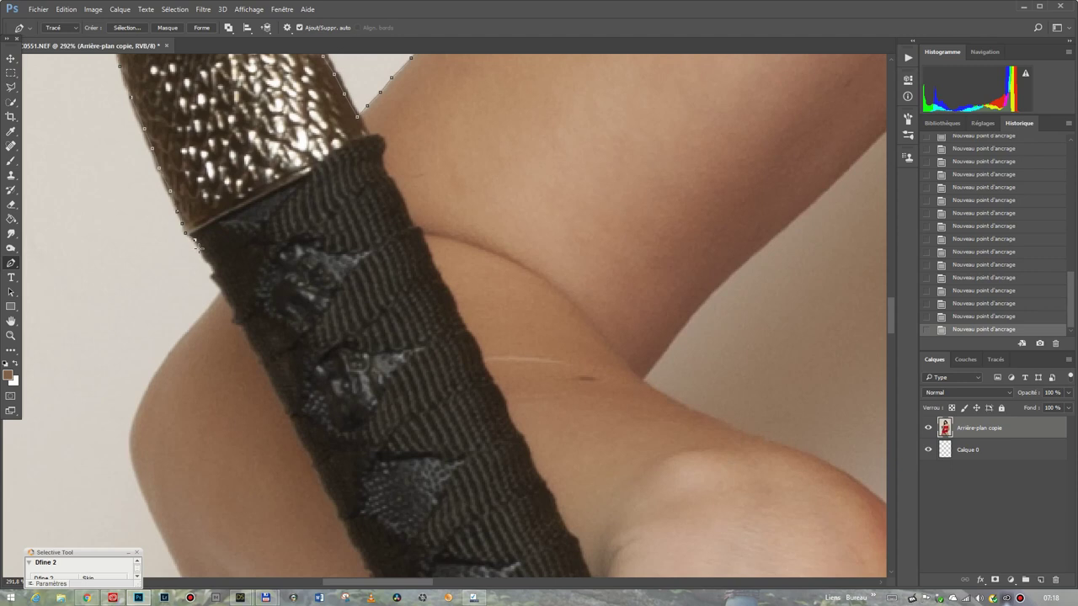
left_click(222, 292)
Trace the outline of the bent elbow behind the sword grip with pen anchor points
left_click(201, 316)
left_click(182, 336)
left_click(136, 415)
left_click(130, 429)
left_click(152, 508)
left_click(175, 560)
Continue the pen path around the bottom of the elbow and along the arm's underside toward the grip
left_click_drag(888, 318, 890, 342)
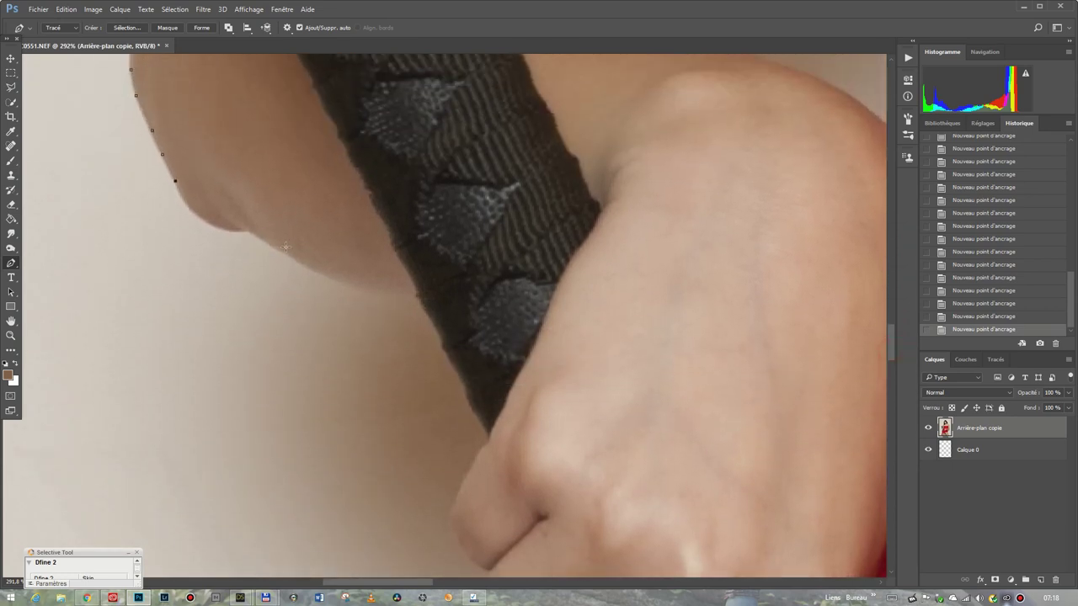
left_click(198, 215)
left_click(220, 228)
left_click(240, 232)
left_click(298, 260)
left_click(352, 285)
Follow the lower edge of the dark sword grip with closely spaced anchor points down to the hand
left_click(422, 308)
left_click(431, 321)
left_click(439, 337)
left_click(443, 346)
left_click(446, 357)
left_click(452, 368)
left_click(464, 387)
left_click(467, 400)
left_click(476, 416)
left_click(486, 435)
Trace the outer contour of the first finger wrapped around the sword grip
left_click(478, 447)
left_click(451, 532)
left_click_drag(890, 352, 891, 367)
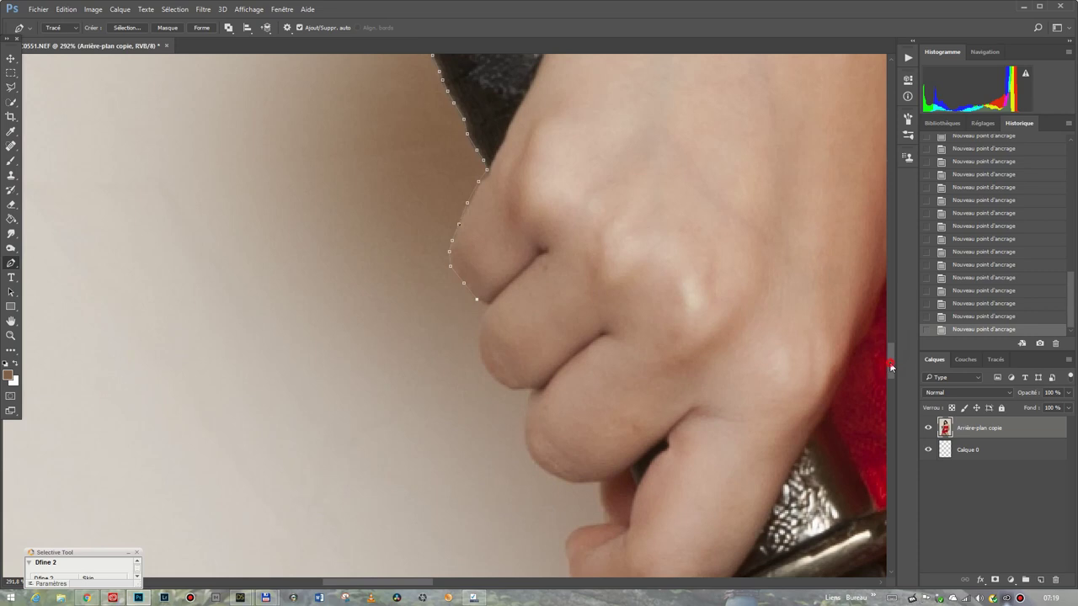
left_click(482, 305)
Trace the rounded outline of the second finger up to the crease with the third
left_click(482, 314)
left_click(478, 329)
left_click(476, 349)
left_click(482, 367)
left_click(496, 378)
left_click(508, 386)
left_click(518, 391)
left_click(530, 392)
left_click(538, 389)
Trace the rounded outline of the third finger with pen anchor points
left_click(528, 398)
left_click(523, 414)
left_click(522, 424)
left_click(532, 458)
left_click(550, 474)
left_click(564, 480)
left_click(579, 483)
left_click(597, 482)
Continue the path through the gap below the third finger and around the next fingertip
left_click(601, 506)
left_click(602, 514)
left_click(602, 523)
left_click(590, 522)
left_click(578, 527)
left_click(568, 533)
left_click(564, 543)
left_click(567, 553)
Trace the lower contour of the last fingertip to where it meets the red fabric
left_click_drag(886, 369, 888, 393)
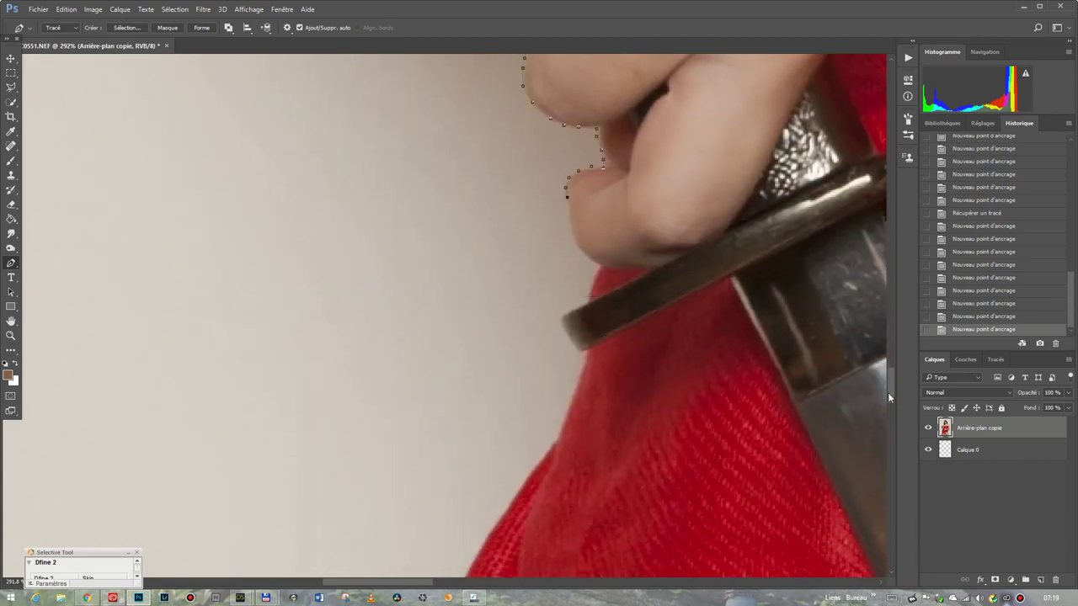
left_click(568, 211)
left_click(569, 223)
left_click(575, 245)
left_click(587, 260)
left_click(599, 266)
Carry the path along the bit of red fabric below the hand and around the end of the sword guard
left_click(594, 278)
left_click(591, 293)
left_click(560, 319)
left_click(586, 347)
Trace the edge of the red garment from the sword guard down its outward slope
left_click(581, 365)
left_click(569, 410)
left_click(561, 425)
left_click(555, 438)
left_click(538, 462)
left_click(504, 509)
left_click(476, 553)
left_click(470, 568)
Continue the pen path around the bulging fold of the red garment down to the notch beneath it
left_click_drag(887, 392, 886, 407)
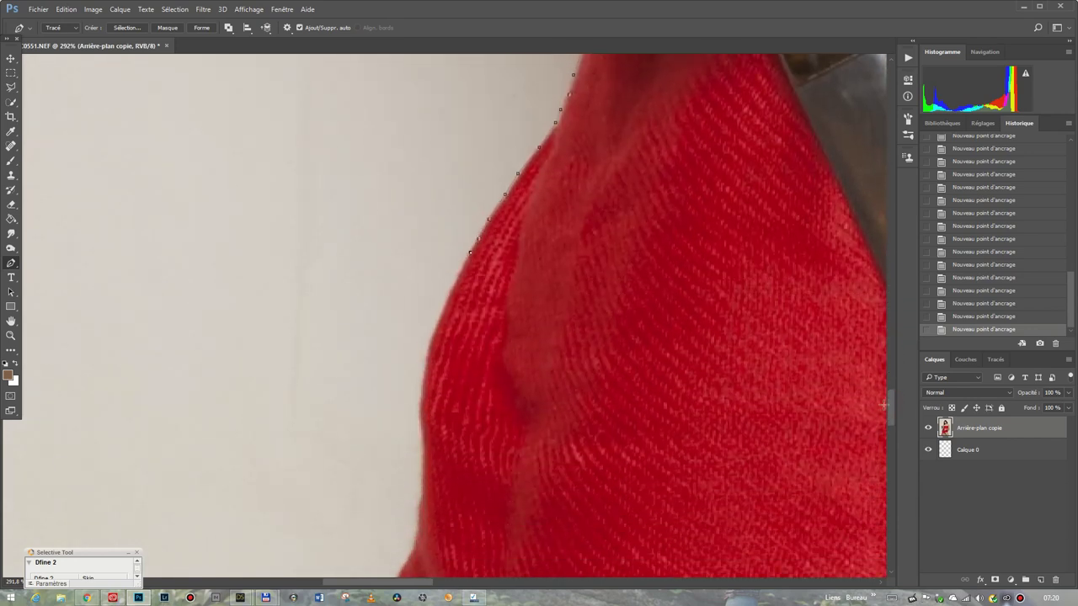
left_click(461, 273)
left_click(451, 294)
left_click(442, 312)
left_click(433, 335)
left_click(424, 362)
left_click(419, 418)
left_click(423, 456)
left_click(423, 479)
left_click(422, 504)
left_click(419, 532)
left_click(415, 545)
left_click(404, 566)
Trace the outer edge of the red garment from the notch down the next fold toward the hem
left_click_drag(888, 413, 888, 431)
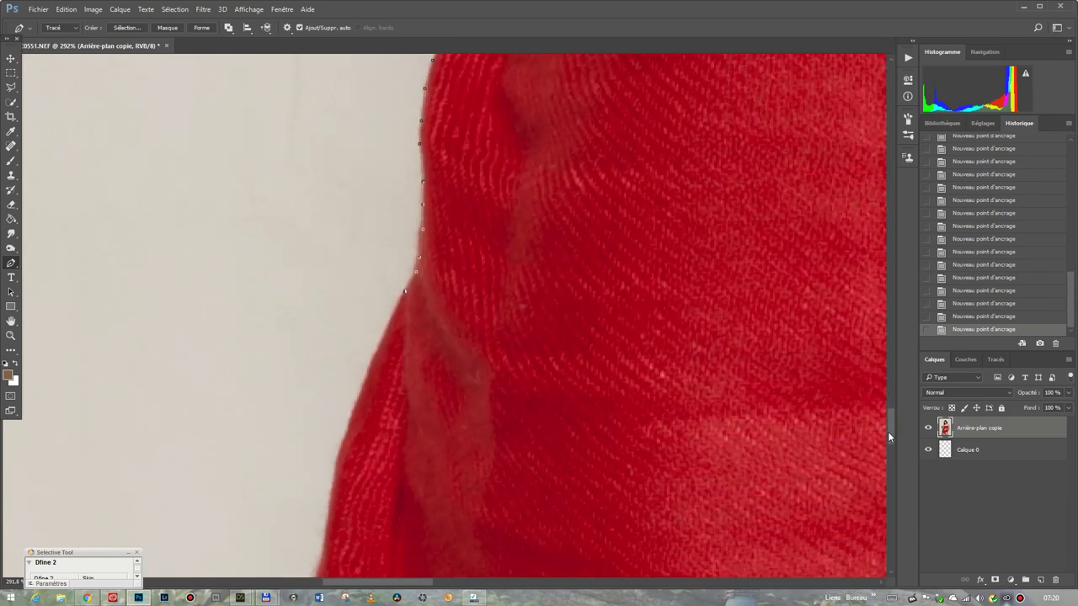
mouse_move(885, 422)
left_mouse_down()
mouse_move(887, 444)
mouse_move(886, 430)
left_mouse_up()
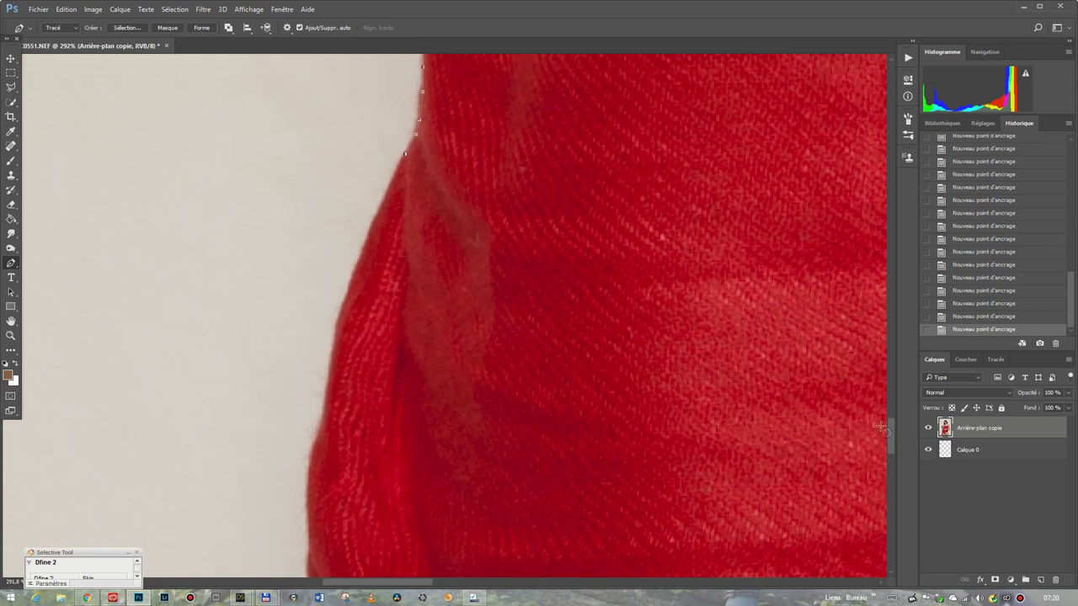
left_click(382, 202)
left_click(352, 285)
left_click(338, 325)
left_click(330, 370)
left_click(324, 414)
left_click(320, 434)
left_click(312, 450)
left_click(309, 493)
left_click(308, 527)
left_click(309, 550)
left_click_drag(888, 438, 890, 468)
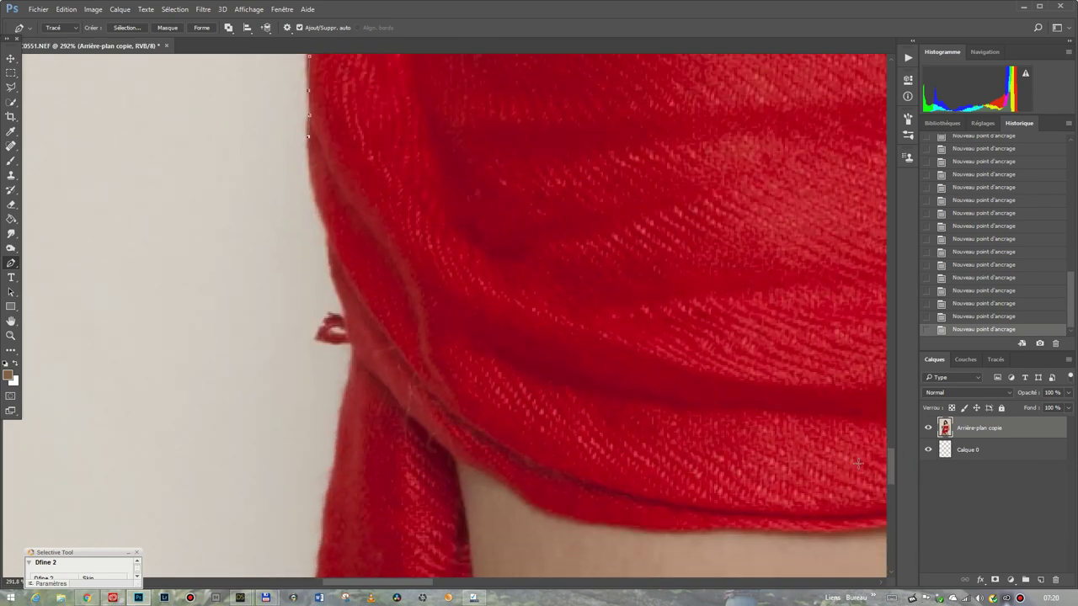
Trace the red garment's outer edge with the pen path down past the small frayed loop above the hanging tail
left_click(308, 160)
left_click(310, 174)
left_click(315, 195)
left_click(323, 217)
left_click(331, 238)
left_click(331, 254)
left_click(334, 272)
left_click(337, 289)
left_click(344, 305)
left_click(348, 320)
left_click(350, 339)
left_click(356, 350)
Carry the pen path down the outer edge of the upper part of the hanging red fabric tail
left_click(352, 372)
left_click(344, 407)
left_click(339, 439)
left_click(336, 473)
left_click(326, 513)
left_click(324, 548)
left_click(323, 569)
left_click_drag(890, 464, 891, 492)
left_click(316, 170)
left_click(300, 261)
left_click(291, 314)
left_click(281, 377)
left_click(274, 403)
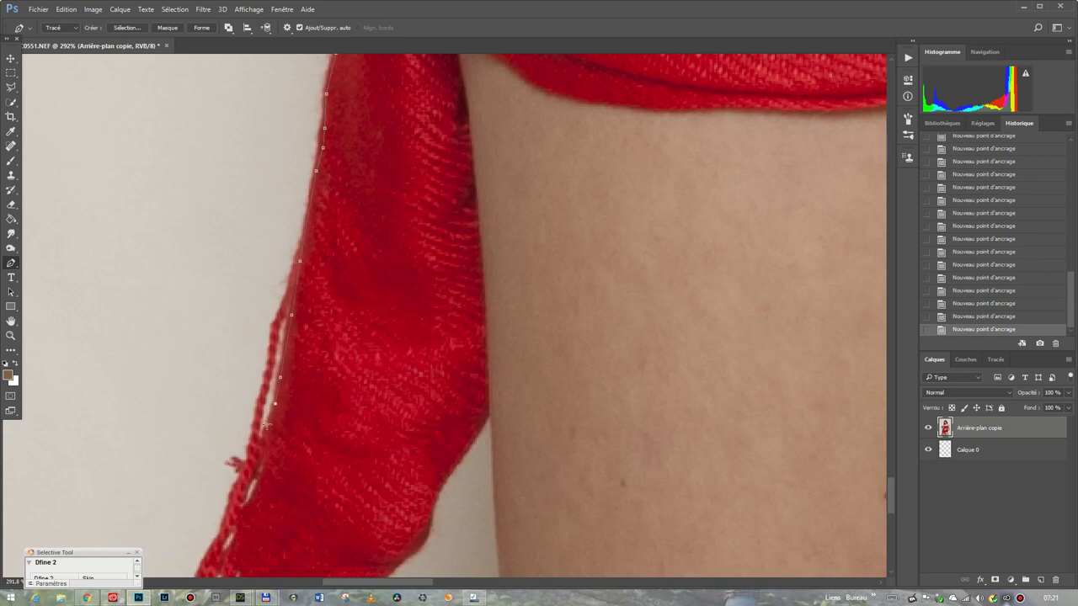
left_click(957, 279)
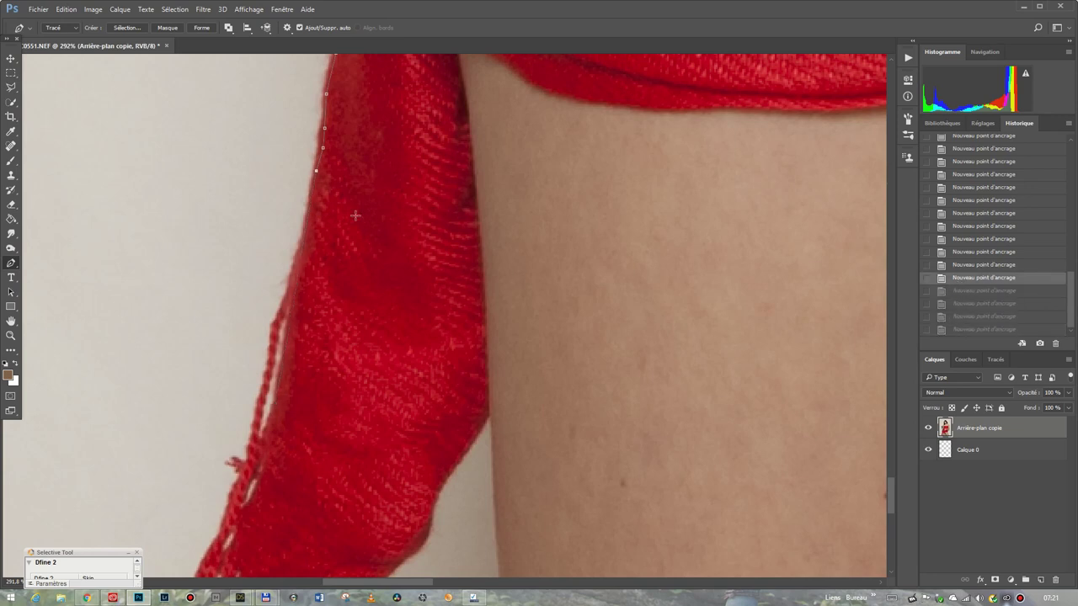
Trace the outer edge of the red tail and follow the outside of its loose twisted cord downward
left_click(311, 195)
left_click(308, 217)
left_click(293, 269)
left_click(287, 288)
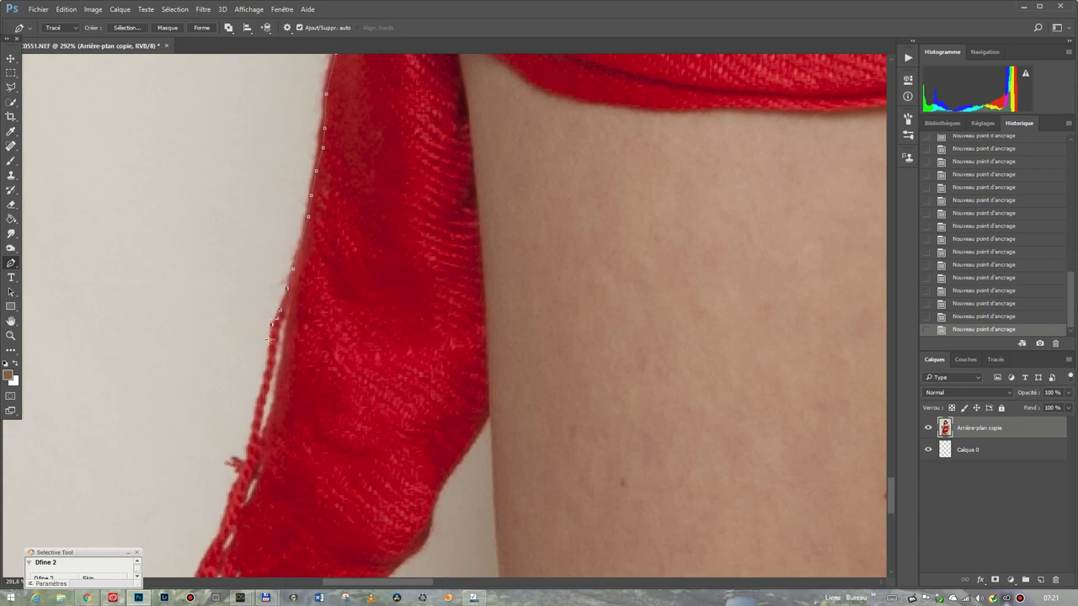
left_click(271, 340)
left_click(269, 360)
left_click(265, 376)
left_click(263, 389)
left_click(258, 402)
left_click(252, 422)
Continue the pen path around the small thread sticking out of the cord and down toward the fringe
left_click(243, 461)
left_click(233, 459)
left_click(228, 500)
left_click(222, 522)
left_click(217, 534)
Trace around the protruding tuft at the start of the fringe and down the outermost strand to its tip
left_click_drag(888, 469, 887, 527)
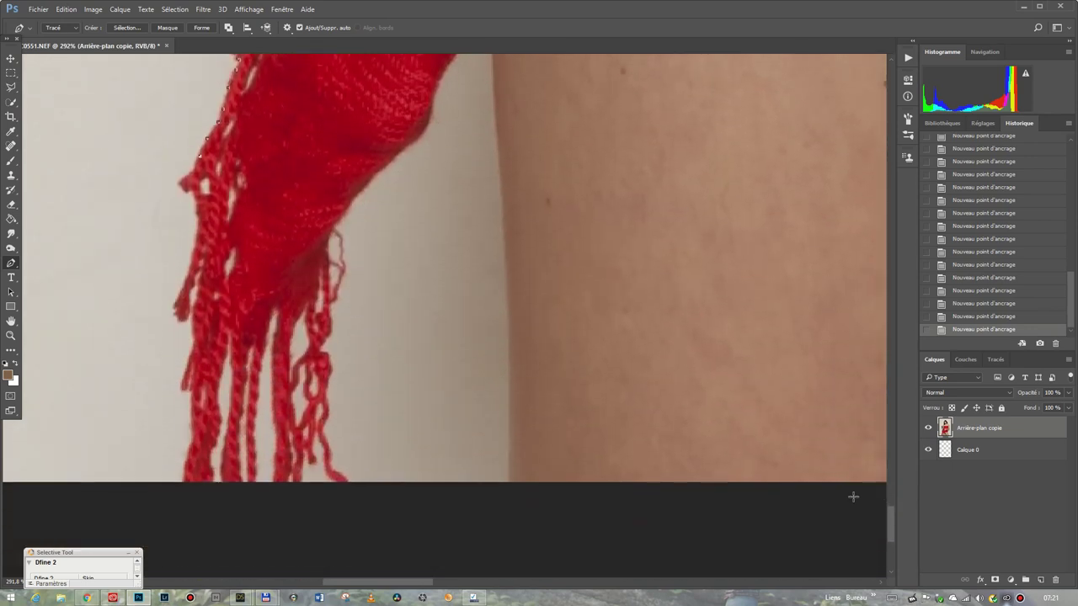
left_click(177, 182)
left_click(182, 188)
left_click(188, 194)
left_click(197, 223)
left_click(196, 239)
left_click(192, 262)
left_click(181, 288)
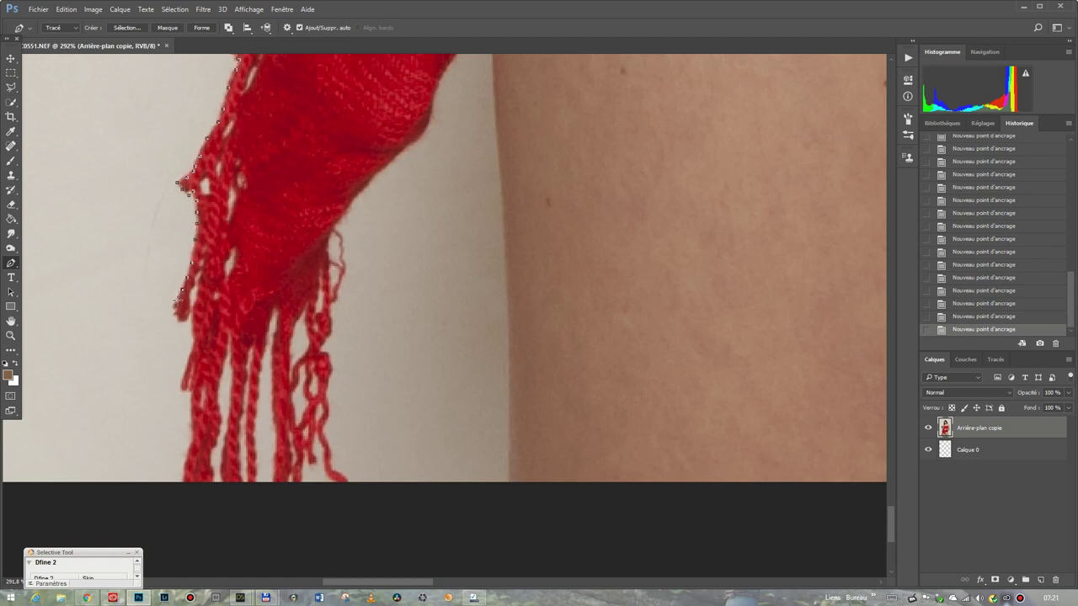
left_click(174, 309)
Bring the path back in from the strand's tip and trace around the next short fringe strand
left_click(195, 290)
left_click(191, 320)
left_click(191, 337)
left_click(192, 349)
left_click(187, 372)
left_click(180, 383)
left_click(182, 387)
left_click(185, 390)
left_click(186, 392)
Follow the outer edge of the remaining fringe down just past the photo's bottom border
left_click(194, 401)
left_click(193, 413)
left_click(192, 435)
left_click(183, 467)
left_click(182, 485)
Extend the pen path outside the photo from the fringe, around the lower-left corner and up past the upper-left corner
left_click(11, 335)
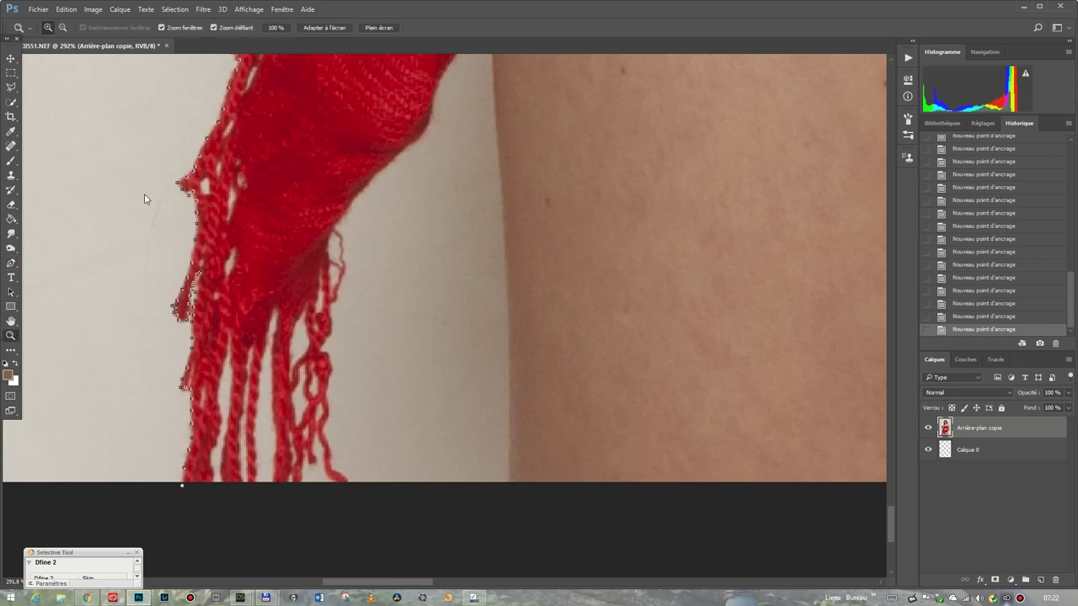
left_click(333, 29)
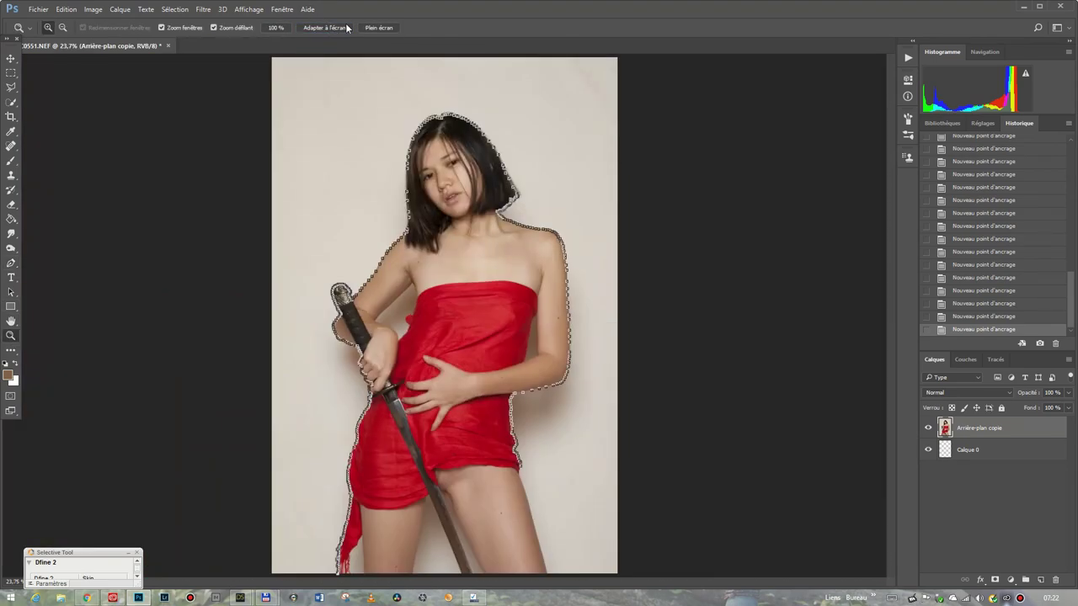
left_click(236, 569)
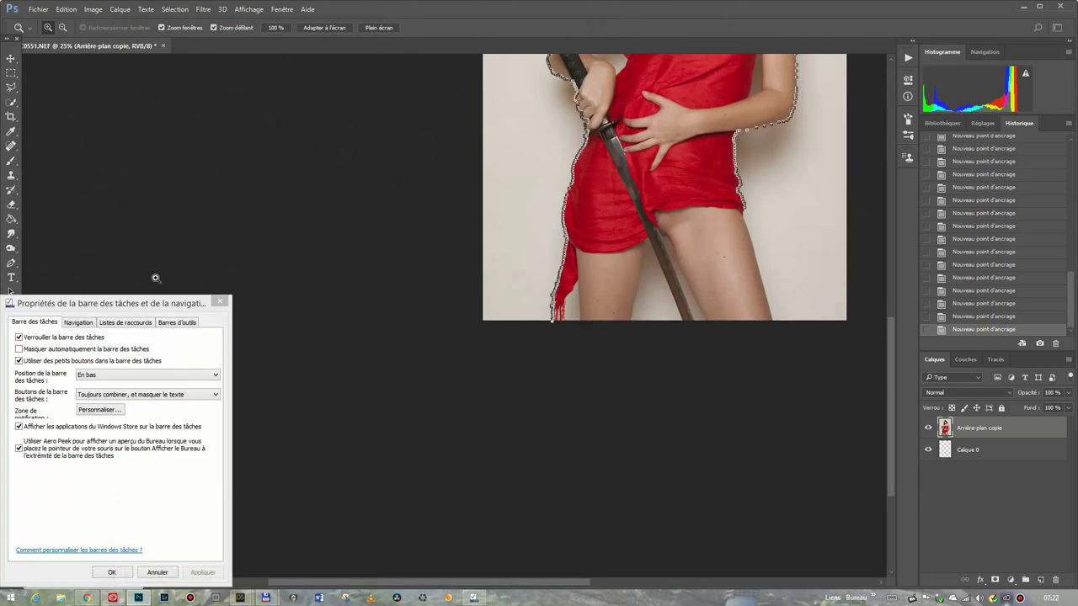
left_click(221, 303)
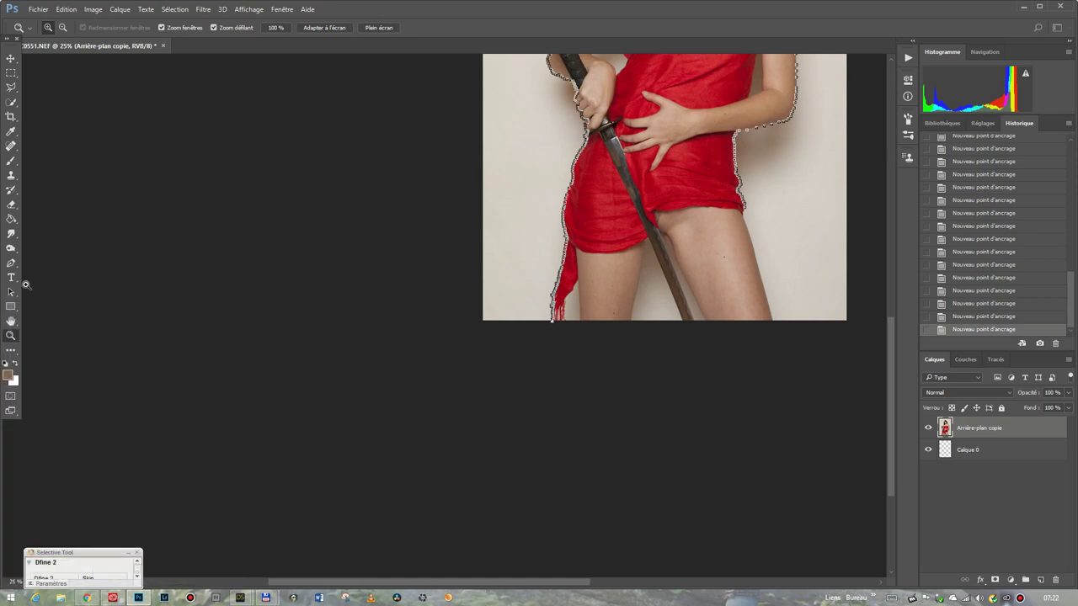
left_click(11, 263)
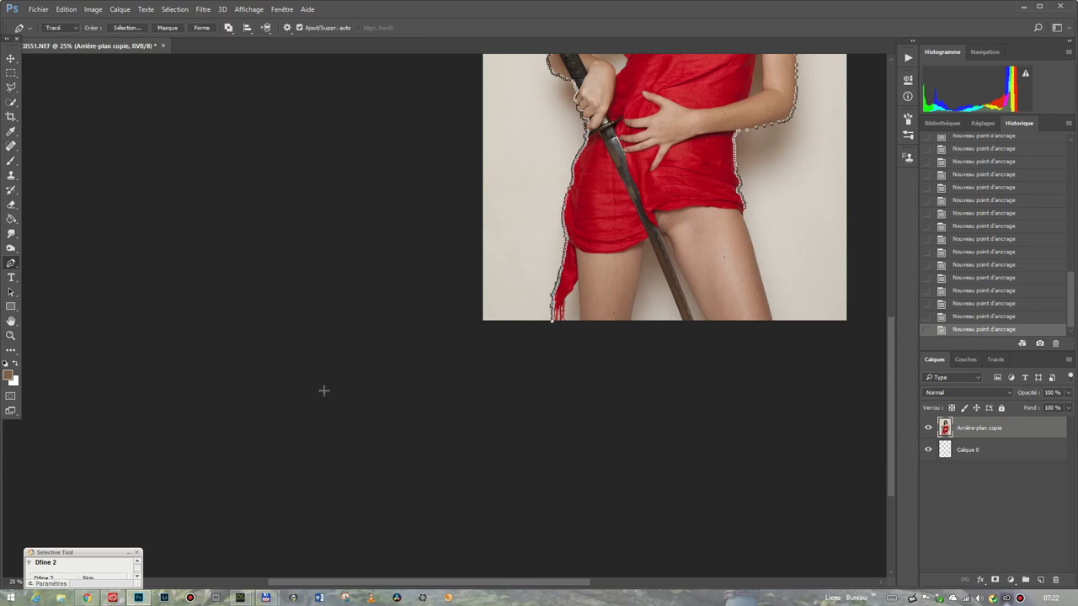
left_click(469, 323)
left_click(466, 161)
left_click_drag(889, 340, 884, 220)
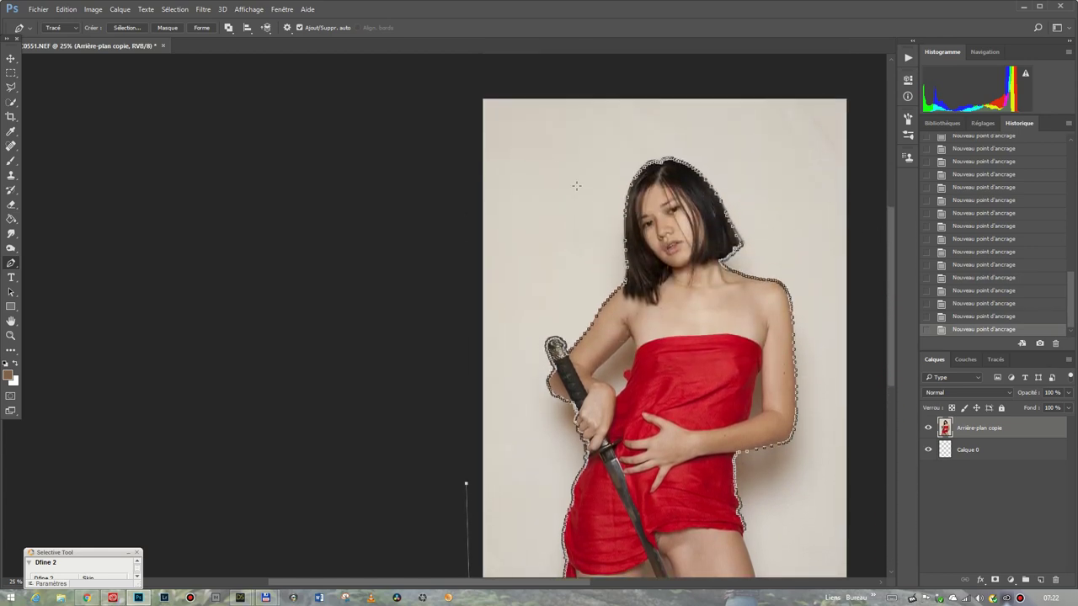
left_click(472, 86)
Carry the path outside the photo past its upper-right and lower-right corners and back to the leg's outer edge
left_click(866, 80)
left_click(866, 503)
left_click_drag(888, 378, 890, 476)
left_click(793, 379)
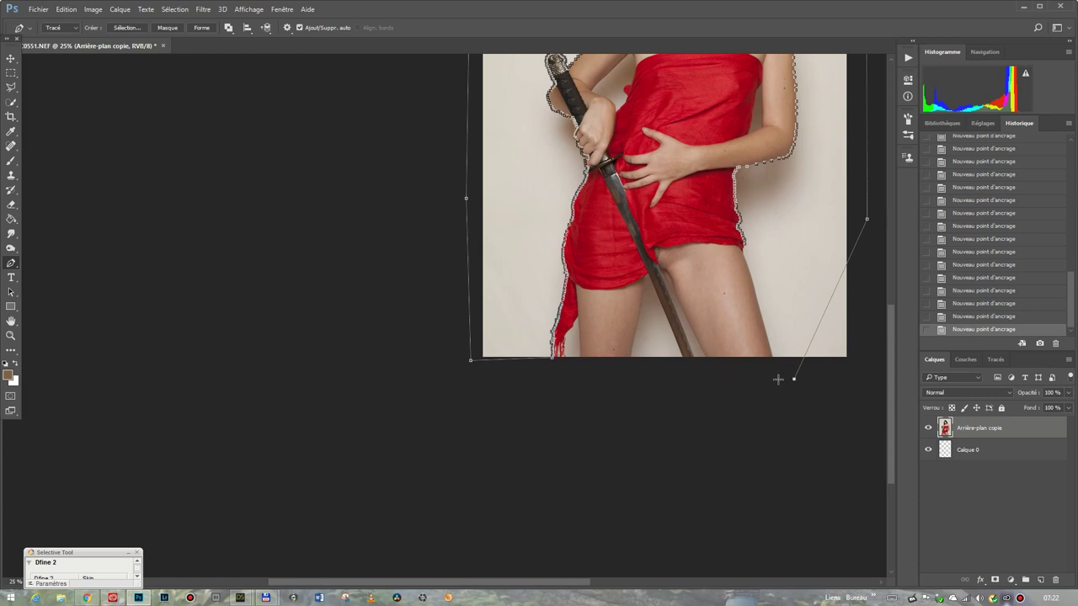
left_click(972, 316)
left_click(866, 374)
left_click(780, 378)
left_click(771, 356)
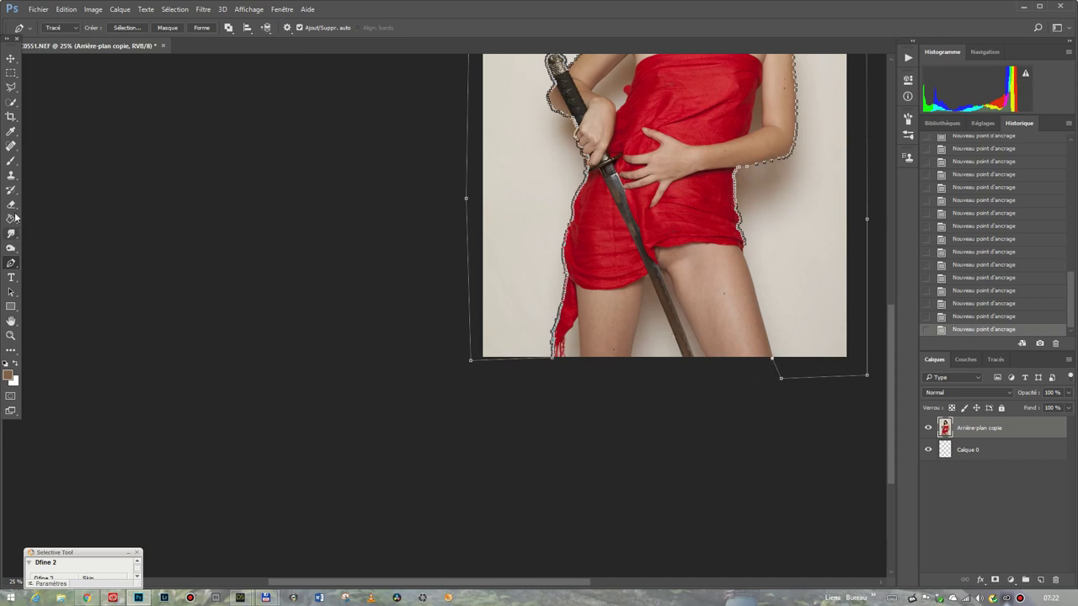
Trace the outer edge of the leg upward from the photo's bottom border with the Pen tool
left_click(11, 335)
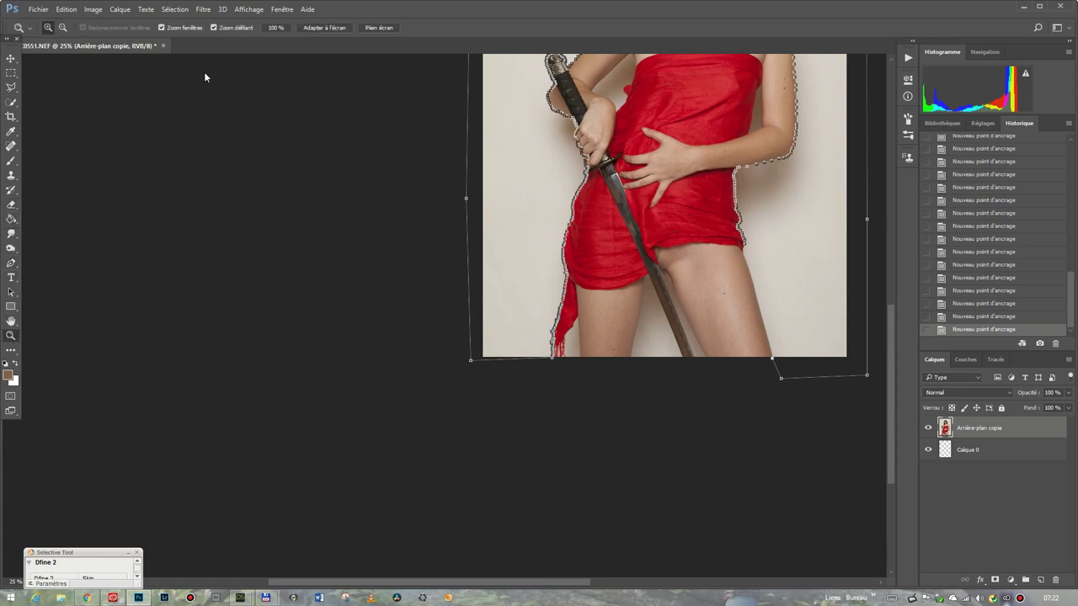
left_click(283, 28)
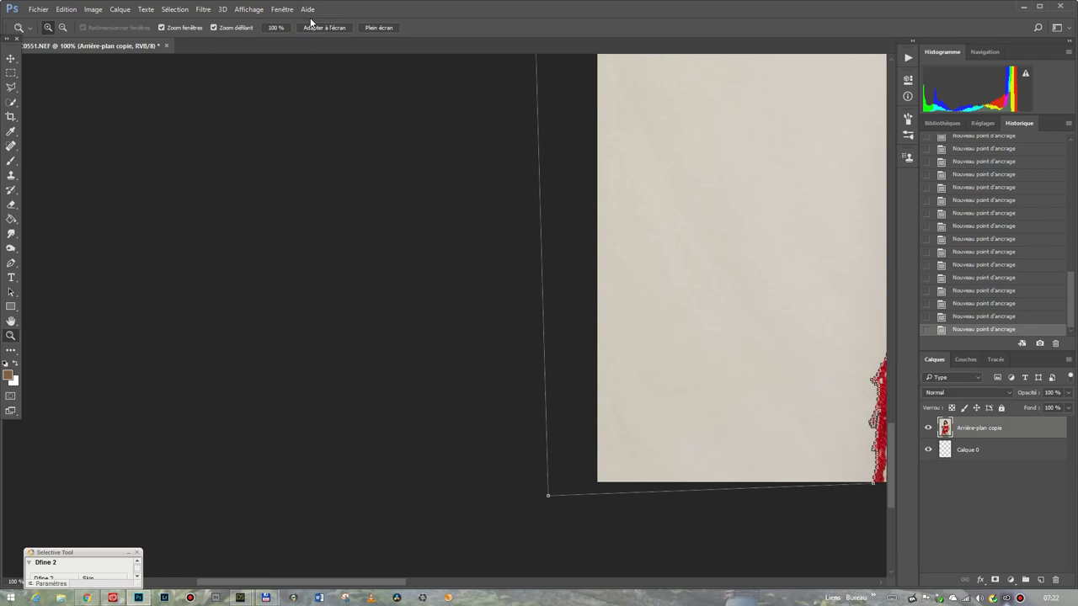
left_click(389, 581)
left_click_drag(392, 583, 680, 558)
left_click(657, 531)
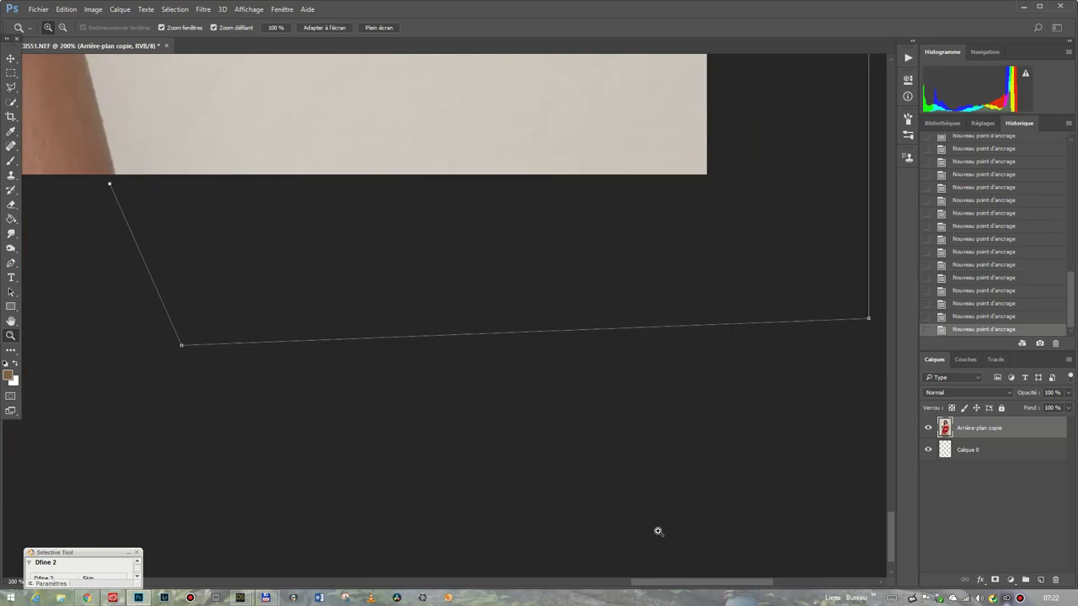
mouse_move(887, 525)
left_mouse_down()
mouse_move(885, 490)
mouse_move(887, 505)
left_mouse_up()
left_click(669, 582)
left_click_drag(666, 584, 600, 584)
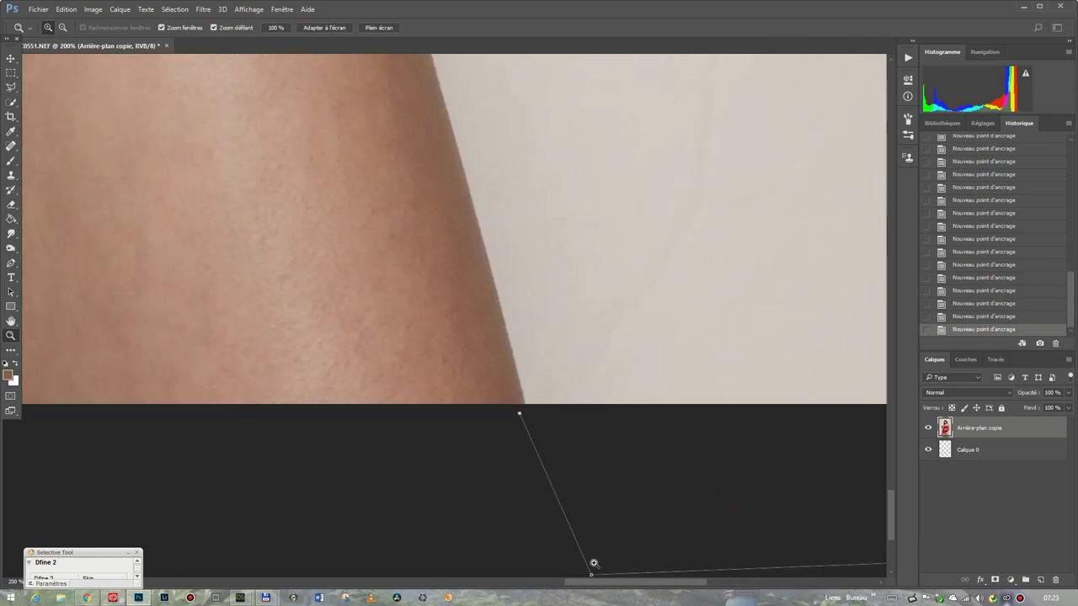
left_click(522, 402)
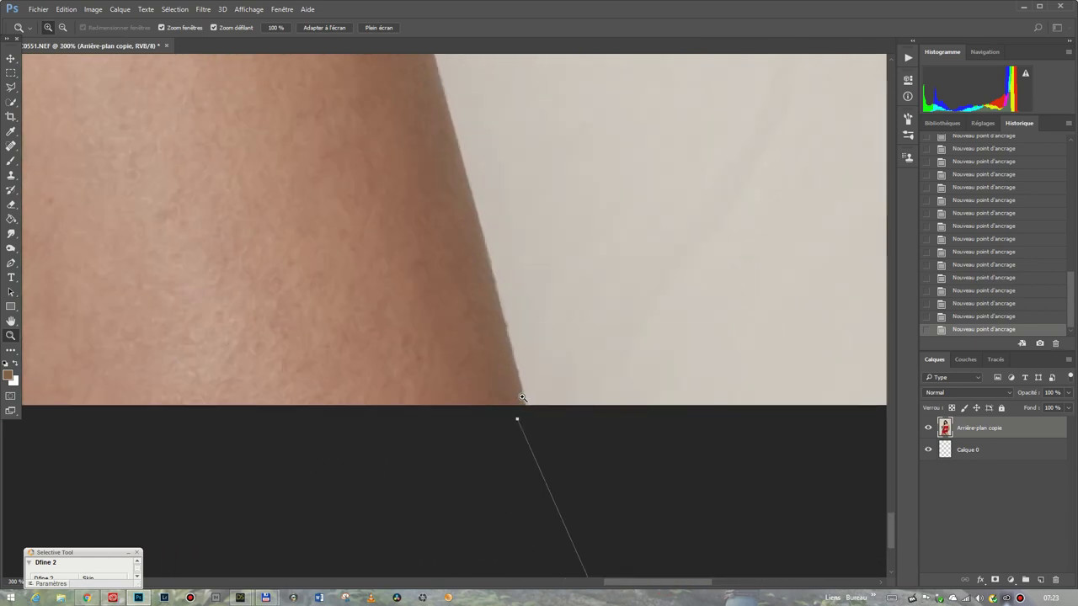
left_click(11, 263)
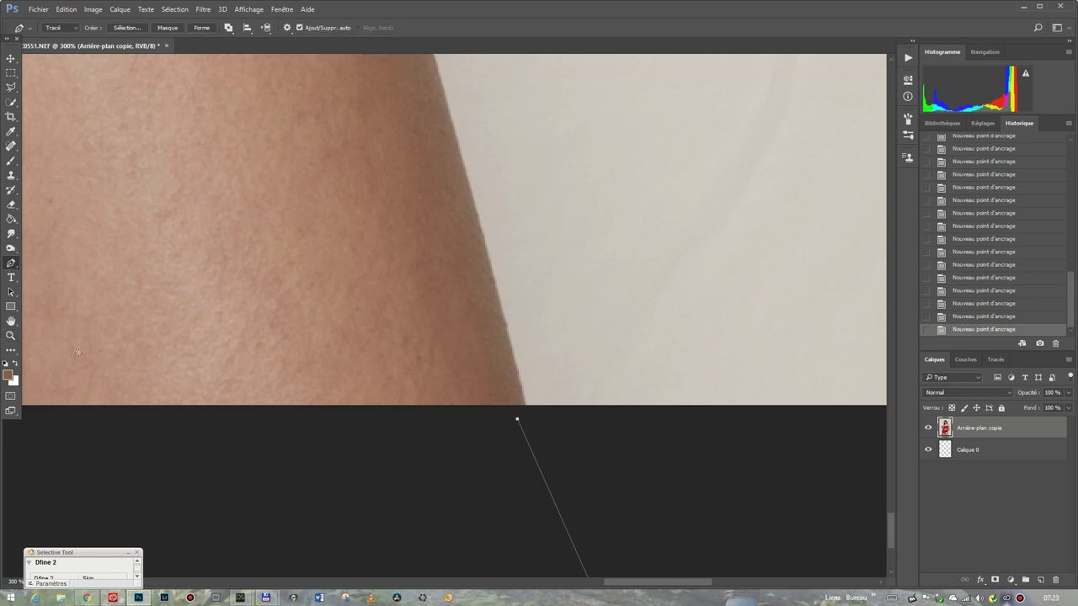
left_click(524, 403)
left_click(507, 338)
left_click(485, 250)
left_click(446, 110)
Continue the pen path up the outer edge of the thigh
left_click_drag(894, 528, 891, 505)
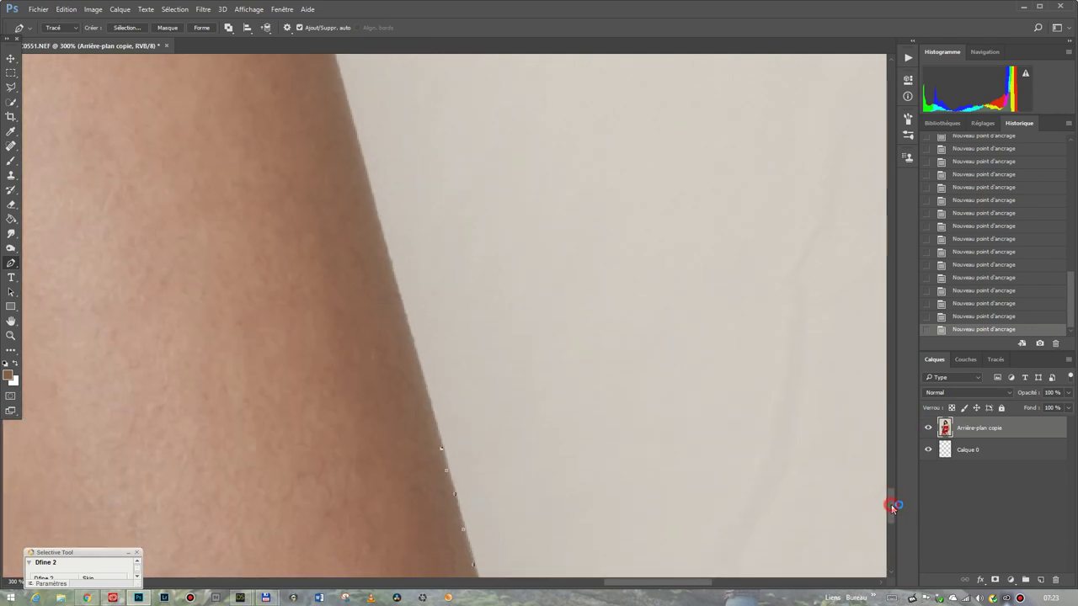
left_click(363, 158)
left_click_drag(892, 502, 890, 474)
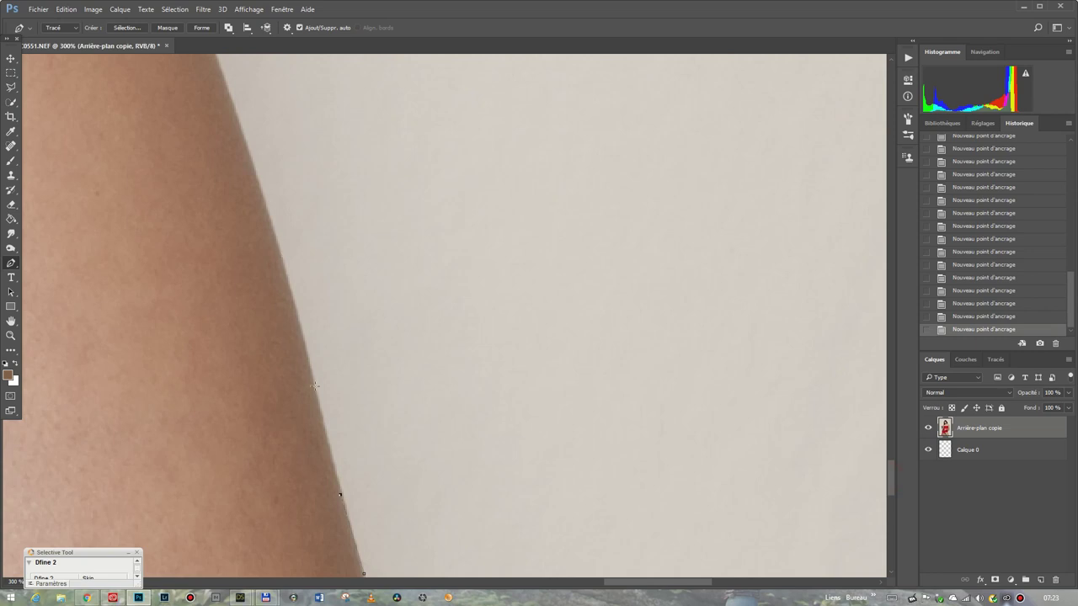
left_click(323, 421)
left_click(288, 280)
left_click(261, 192)
left_click(223, 85)
Trace the top of the thigh and the garment's hem corner, and close the path at its starting point
left_click_drag(889, 473, 889, 441)
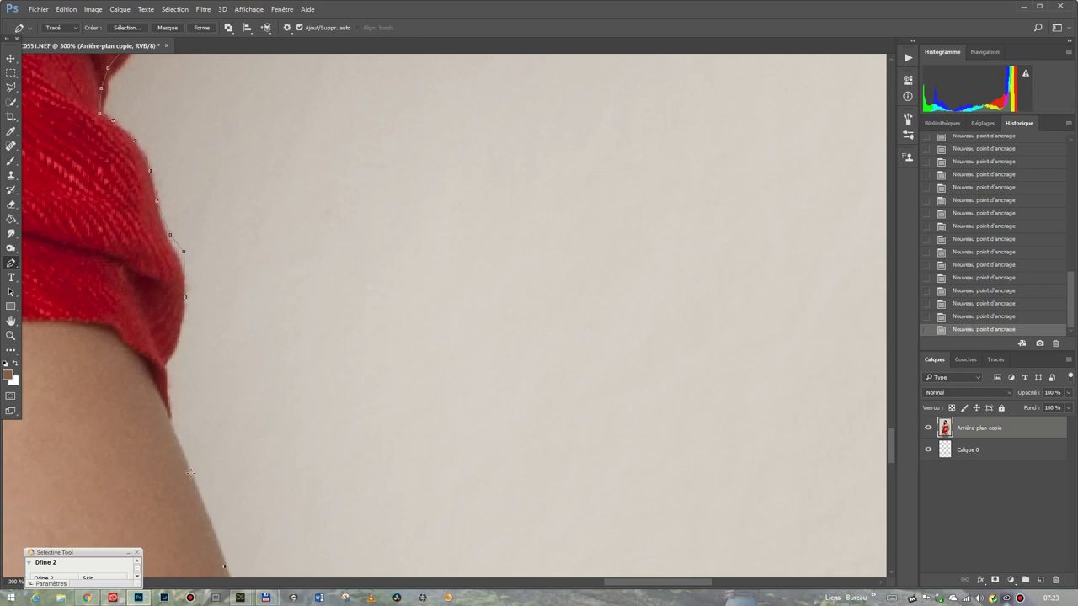
left_click(175, 430)
left_click(170, 407)
left_click(168, 387)
left_click(164, 364)
left_click(172, 351)
left_click(179, 337)
left_click(179, 325)
left_click(181, 308)
left_click(184, 301)
Convert the closed path into a new anti-aliased selection with a 0-pixel feather and cut the selected background from the layer
right_click(181, 308)
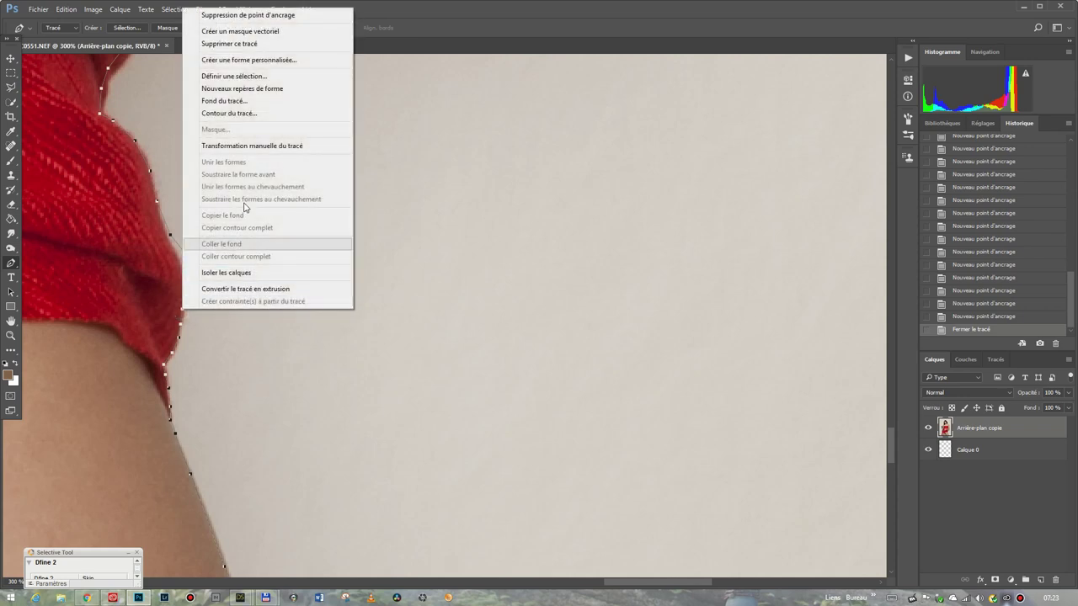
left_click(252, 76)
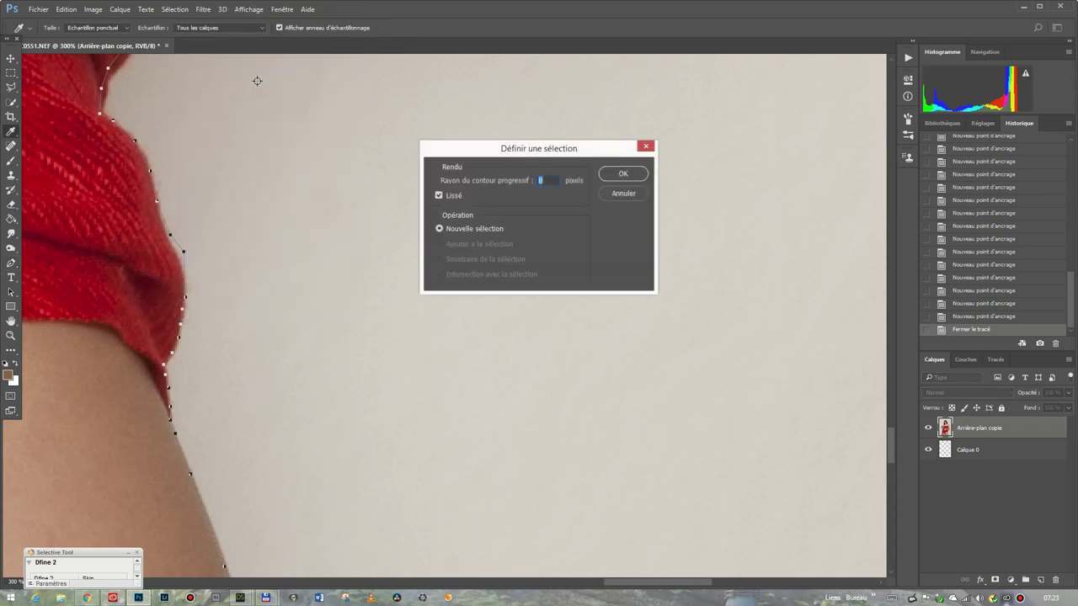
left_click(621, 175)
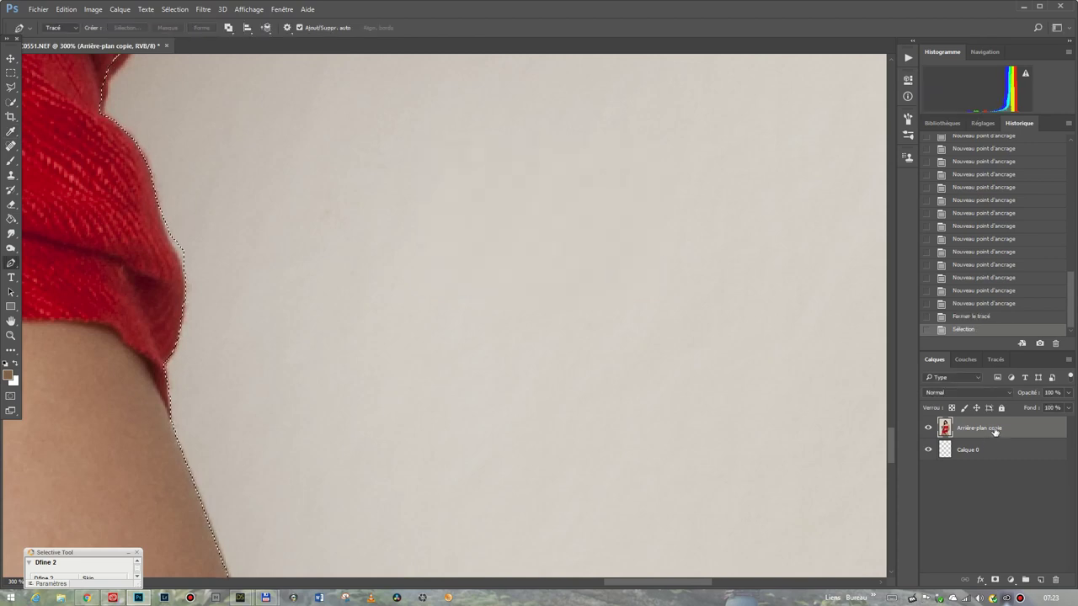
left_click(75, 9)
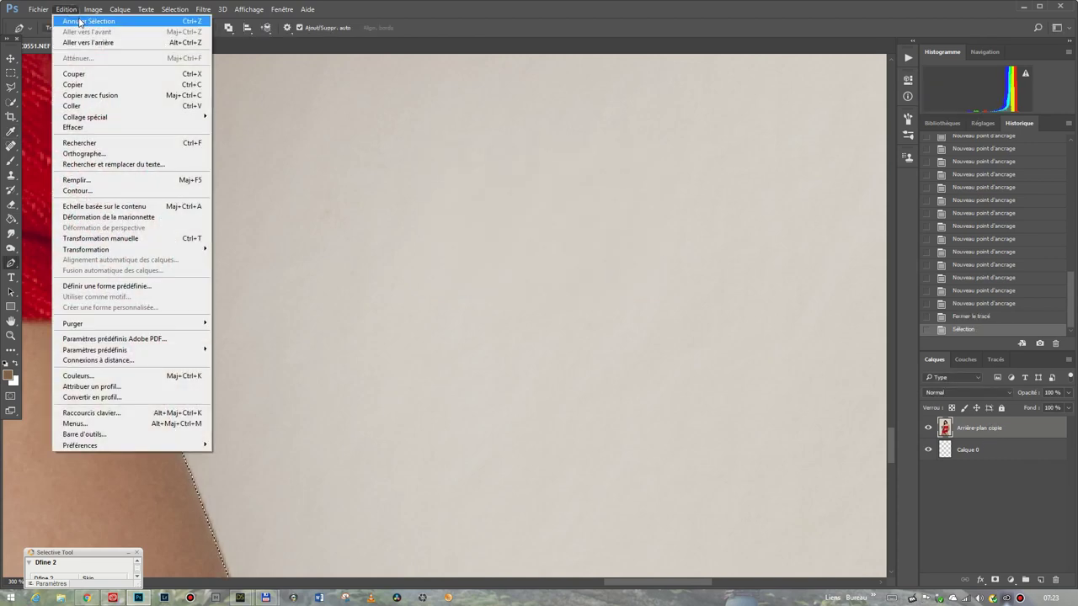
left_click(87, 75)
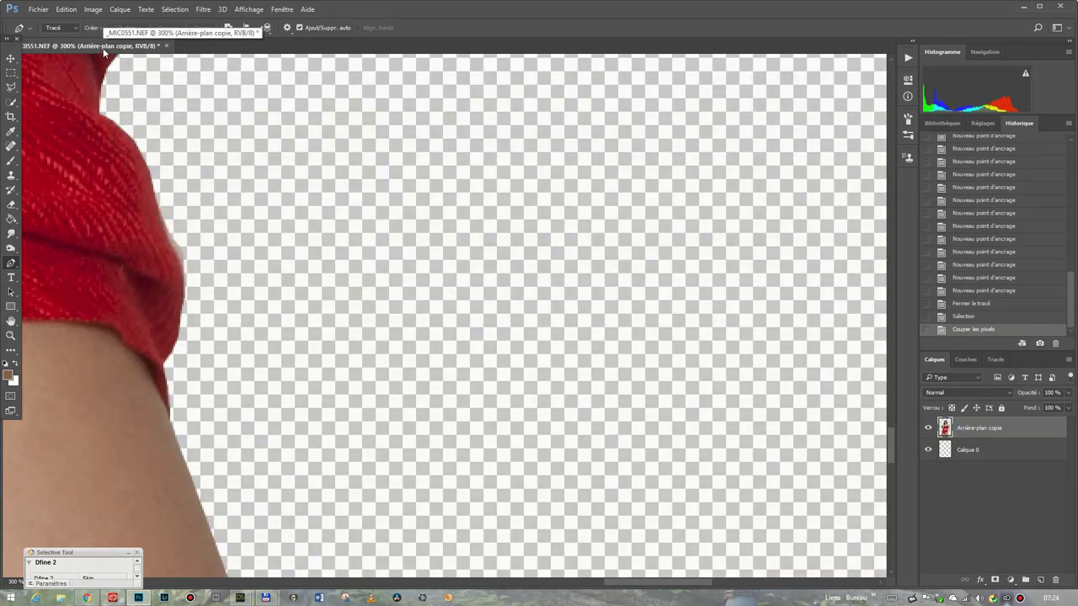
Erase the leftover background fringe along the outer folds of the red garment with the Eraser
left_click(11, 161)
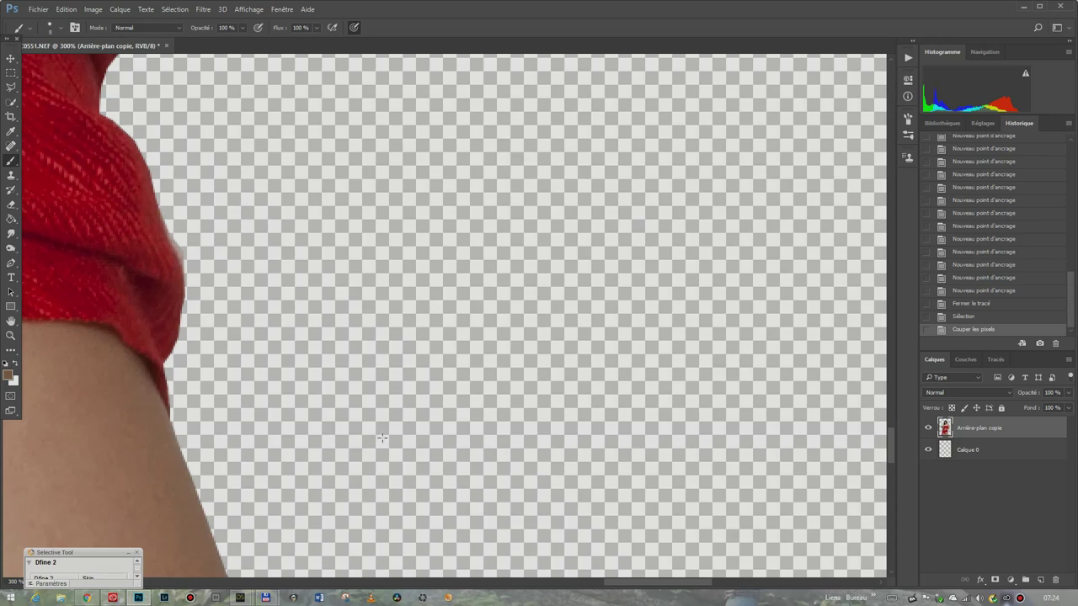
key("e")
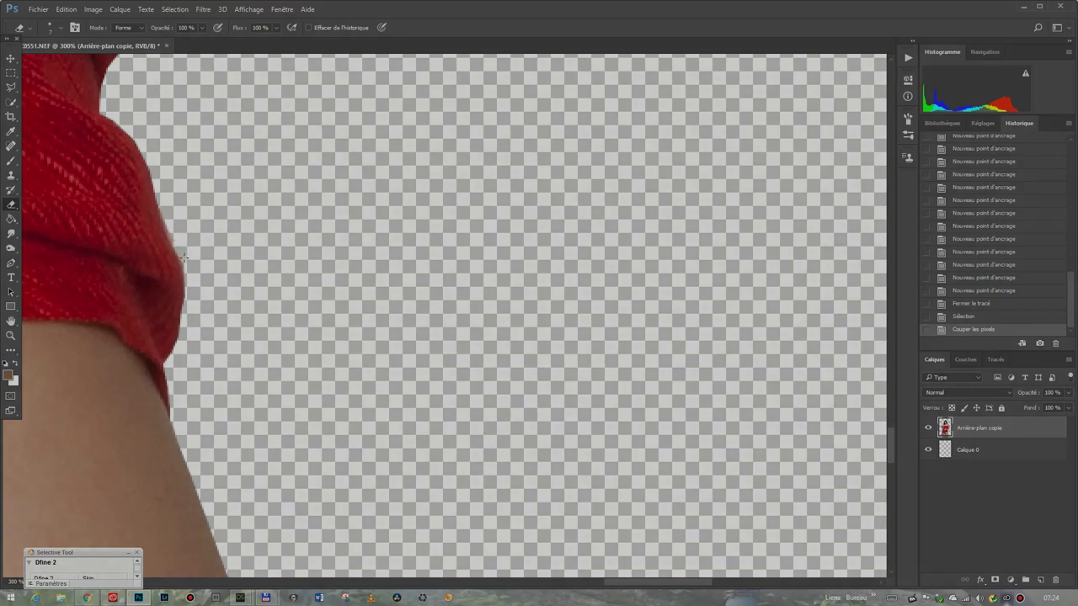
left_click(183, 257)
left_click_drag(170, 221, 173, 239)
left_click_drag(158, 169, 161, 194)
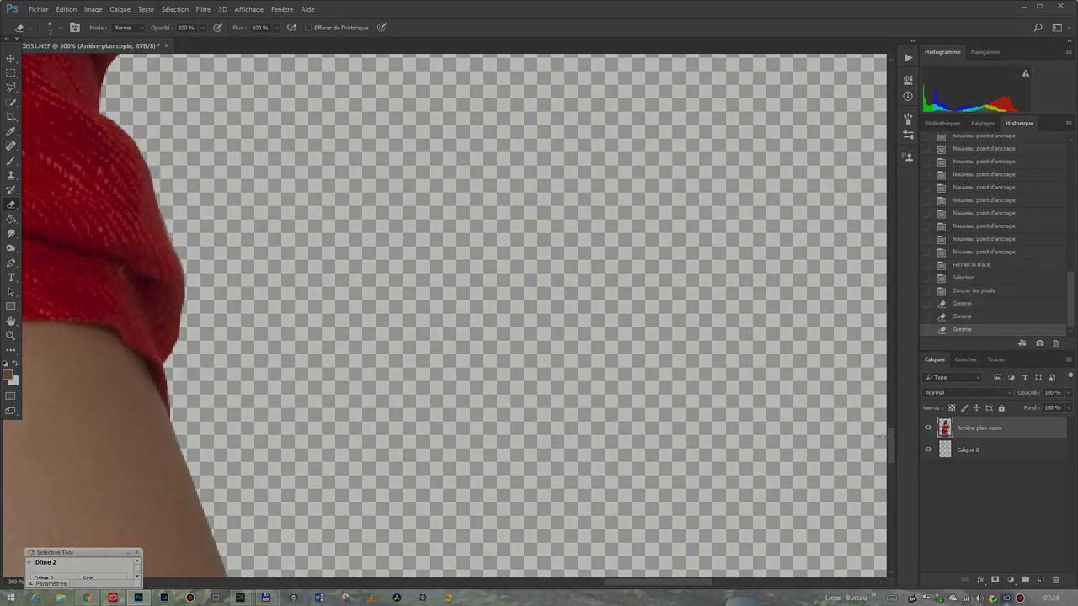
Erase the leftover background between and beneath the lower hair tips above the shoulder
left_click_drag(889, 436, 885, 216)
left_click(867, 225)
left_click(96, 179)
left_click(93, 176)
left_click(100, 173)
left_click(101, 172)
left_click(104, 175)
left_click(110, 178)
left_click(107, 170)
left_click(107, 162)
left_click(108, 141)
left_click(113, 139)
left_click(120, 133)
left_click(126, 128)
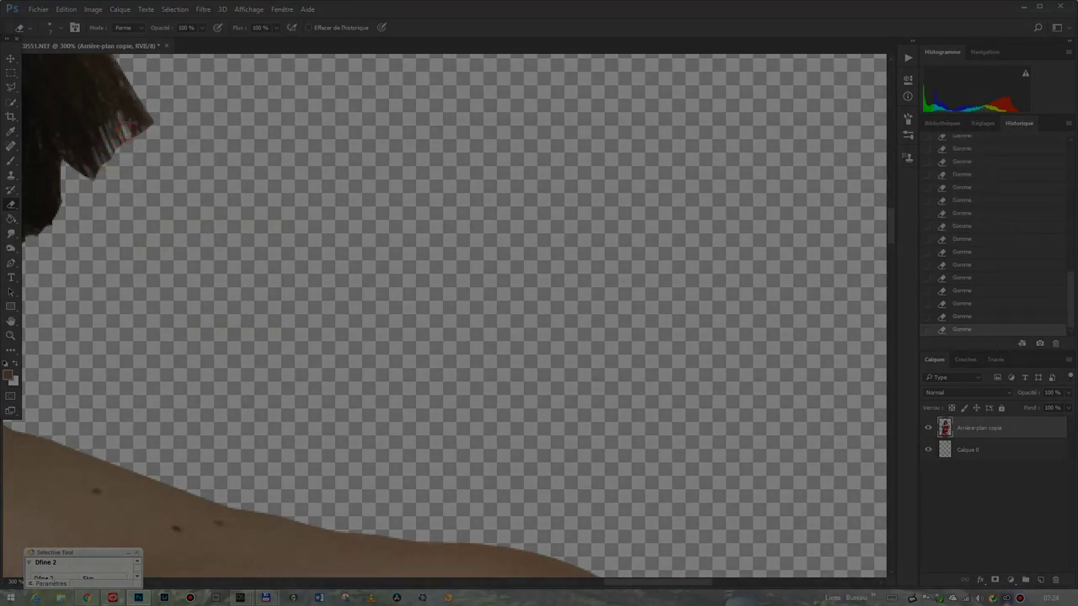
Erase the background remnants around the outermost hair point and up the side of the hair
left_click(145, 126)
left_click(156, 141)
left_click(153, 128)
left_click(148, 118)
left_click(143, 116)
left_click(139, 101)
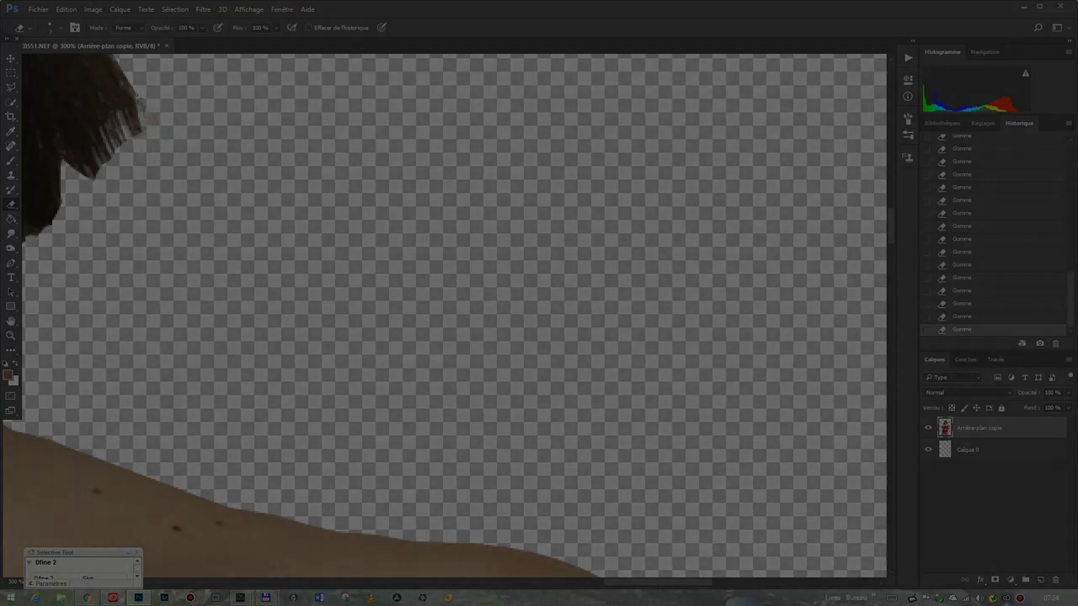
left_click(133, 92)
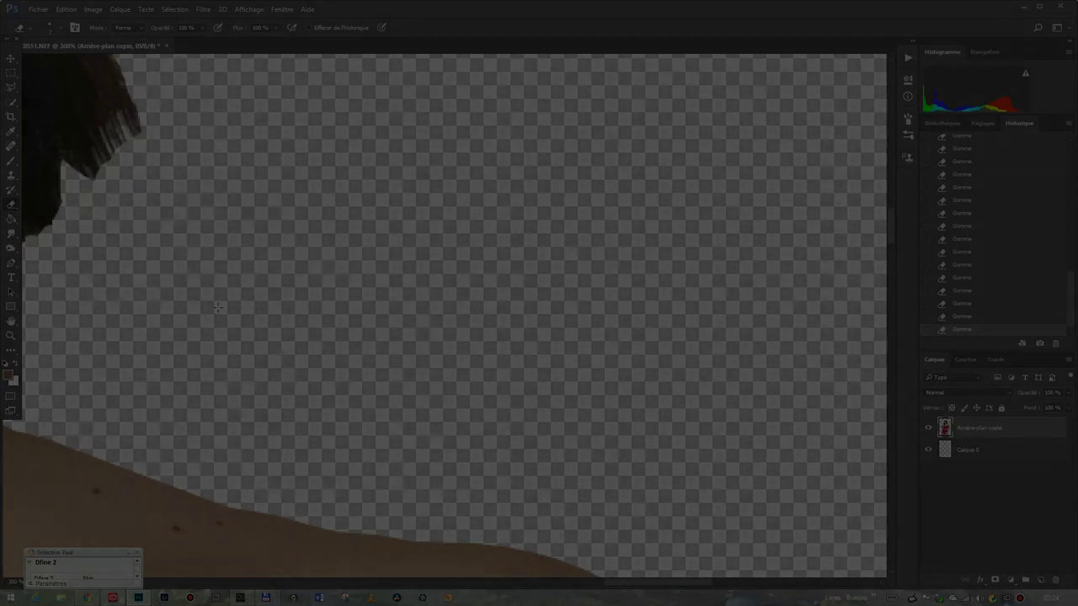
Display the whole cut-out portrait fitted to the screen
left_click(249, 12)
mouse_move(254, 21)
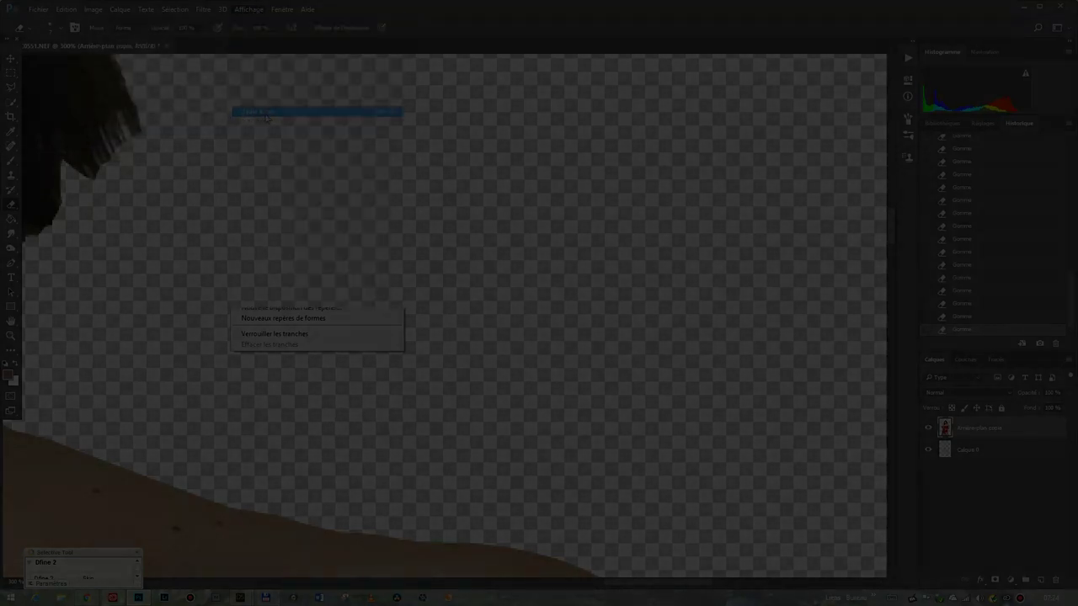
left_click(265, 113)
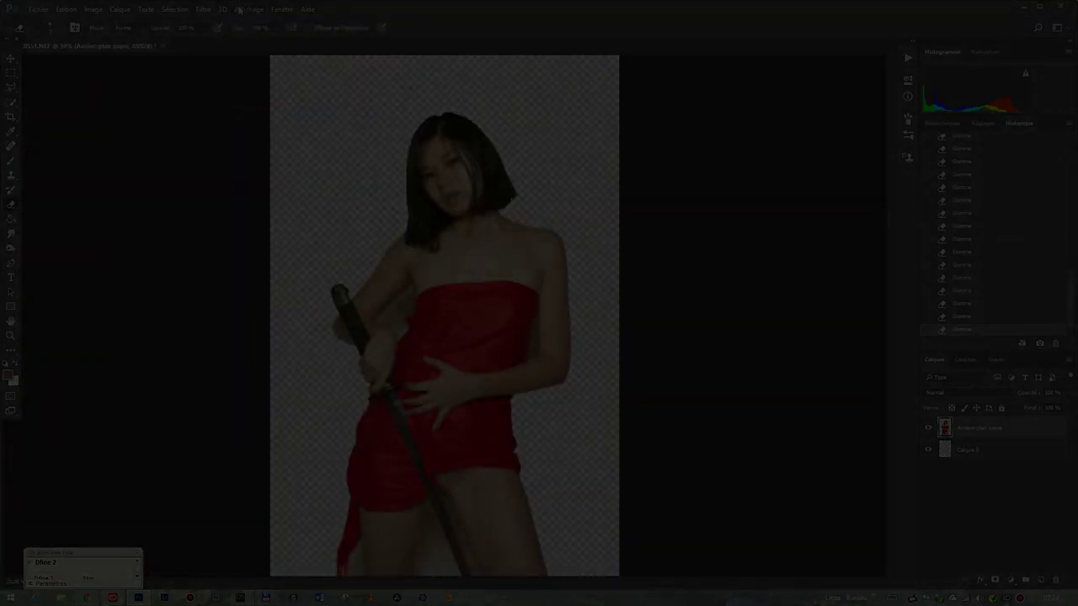